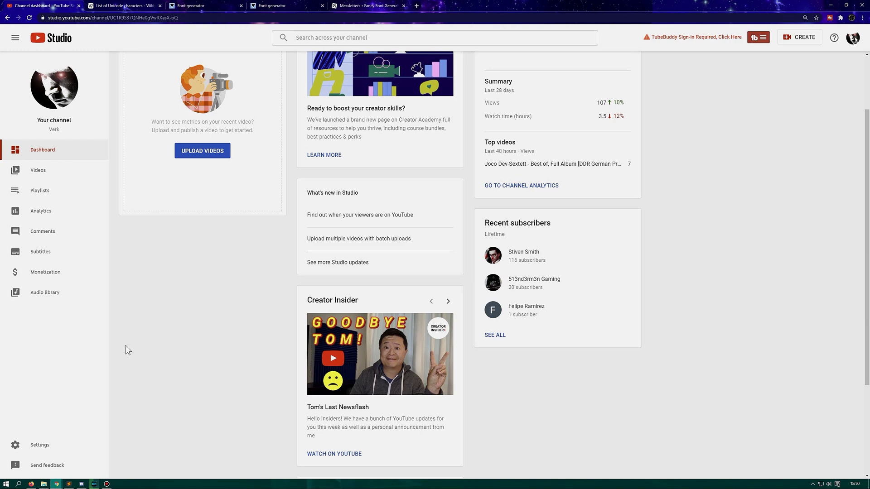
Check the channel's basic info settings for where the channel name can be edited, and close the settings.
left_click(50, 446)
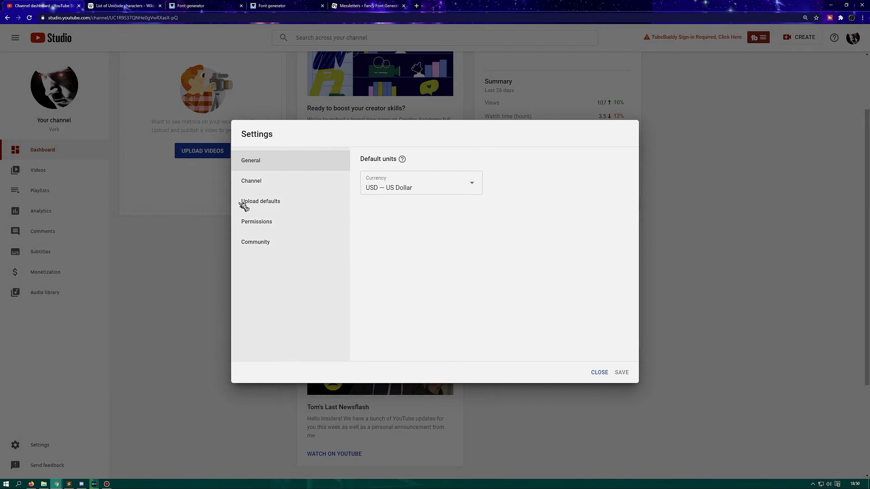
left_click(253, 191)
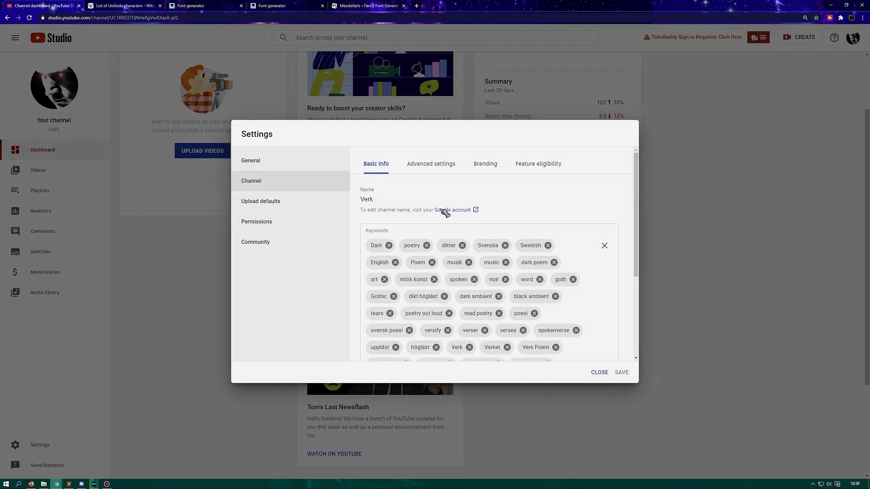
left_click_drag(361, 210, 496, 212)
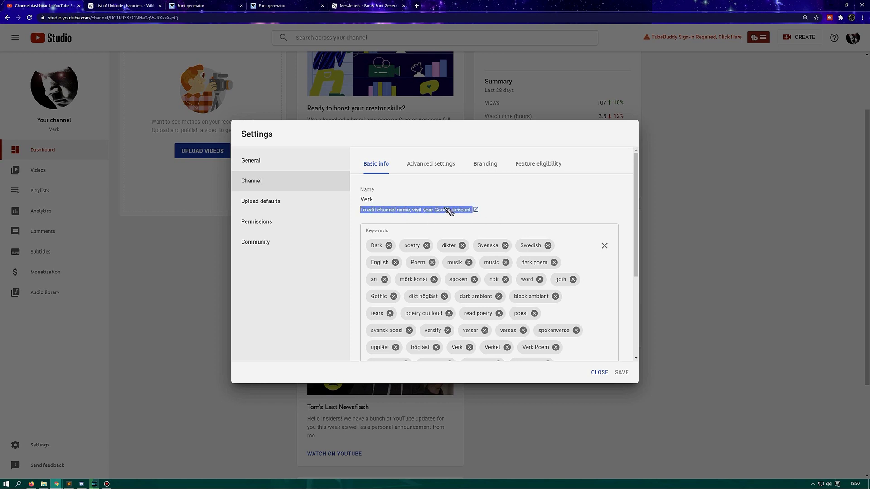
left_click(515, 214)
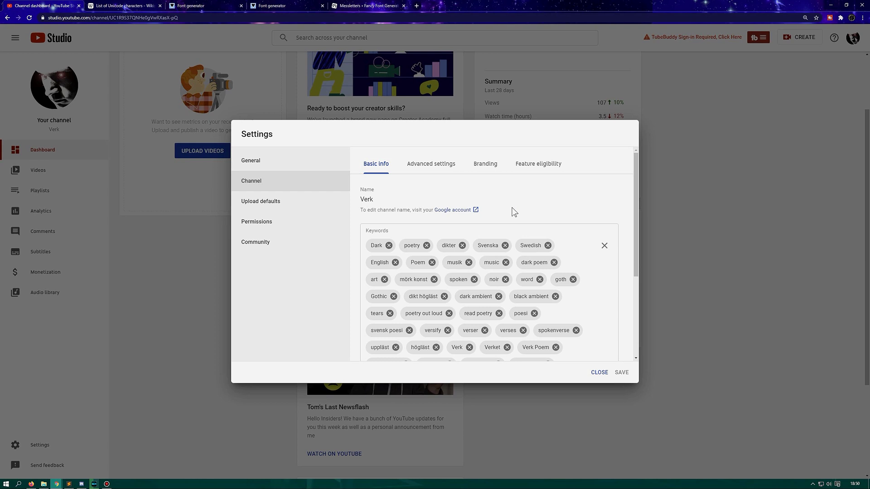
left_click(601, 372)
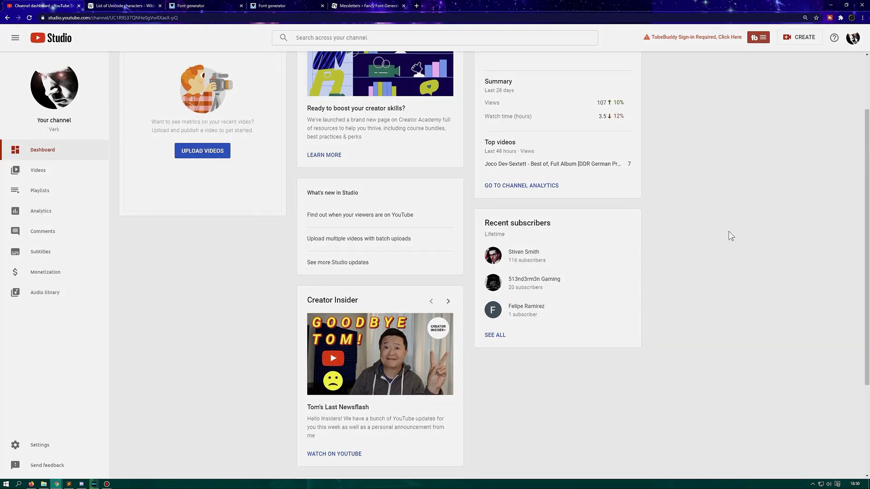
Go to the channel page and reach the Google About me page through editing the profile picture, dismissing the photo picker.
left_click(854, 39)
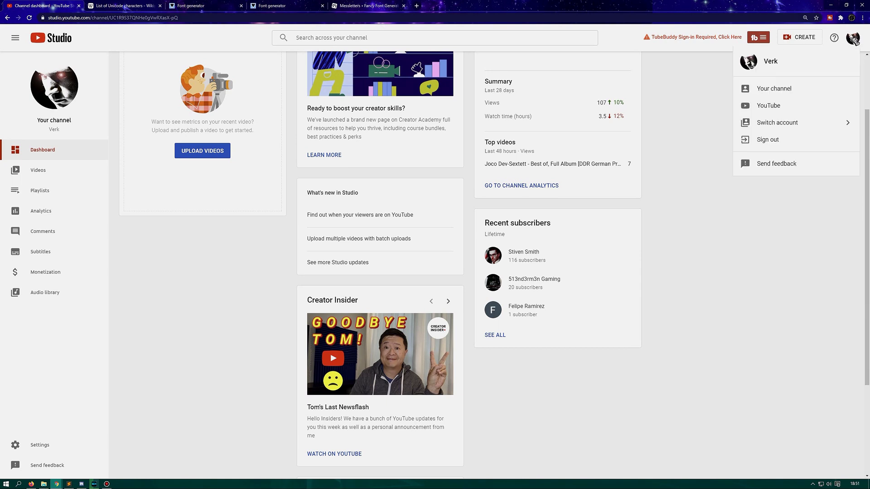
left_click(791, 89)
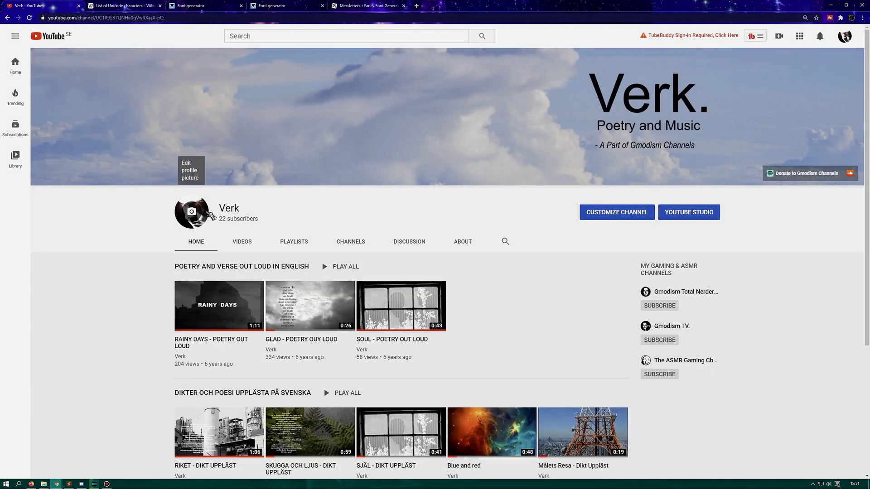
left_click(209, 216)
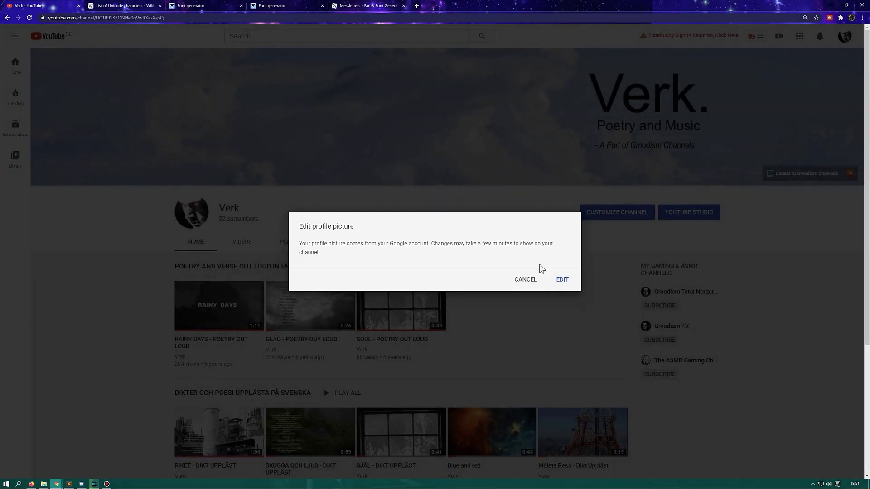
left_click(567, 281)
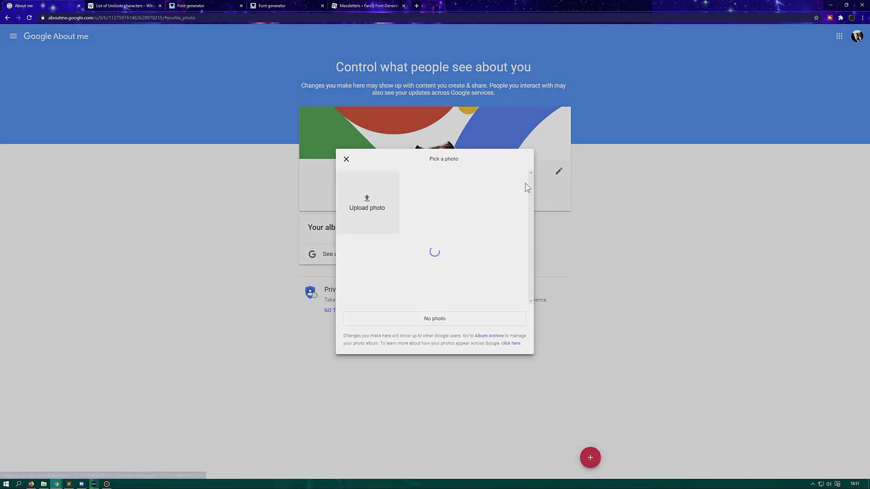
left_click(346, 161)
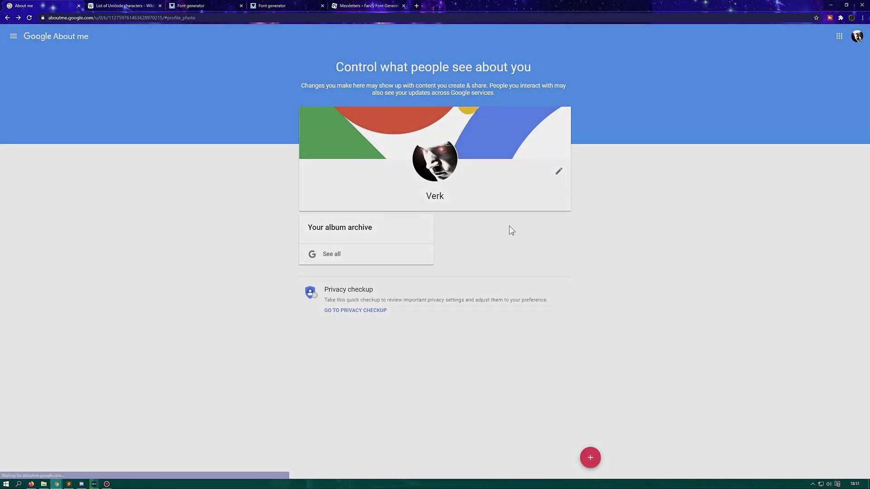
left_click(559, 170)
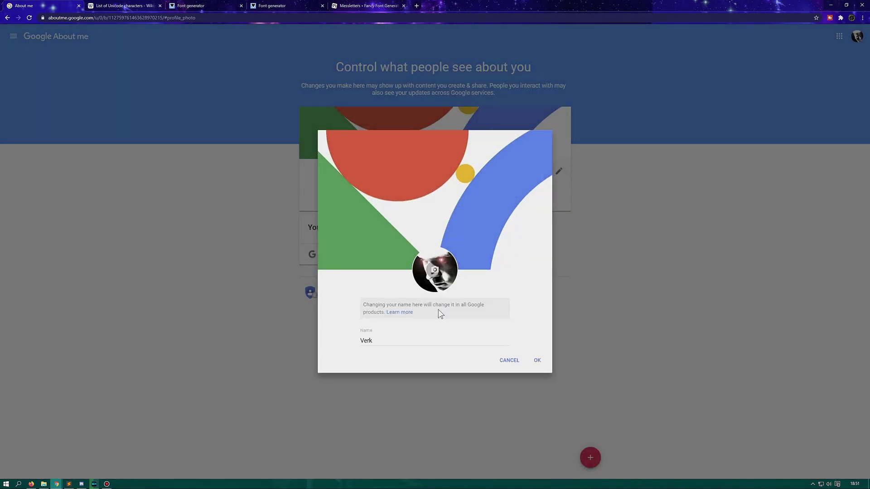
left_click(383, 341)
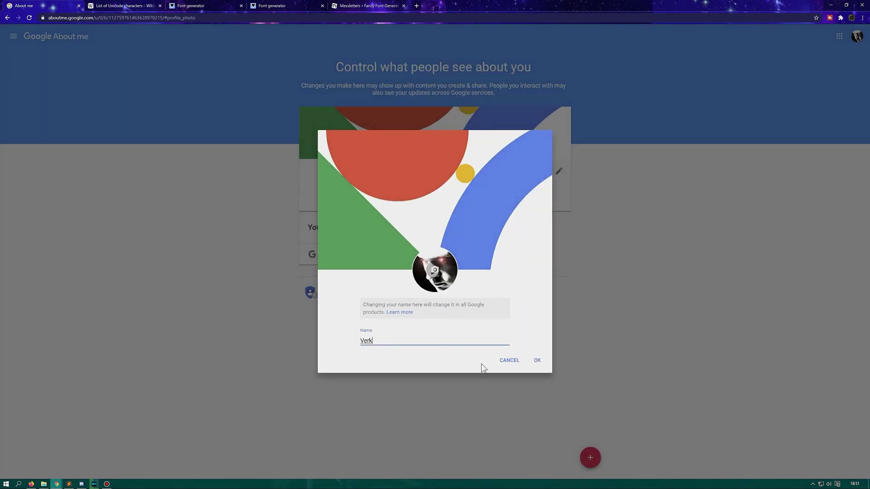
left_click(507, 360)
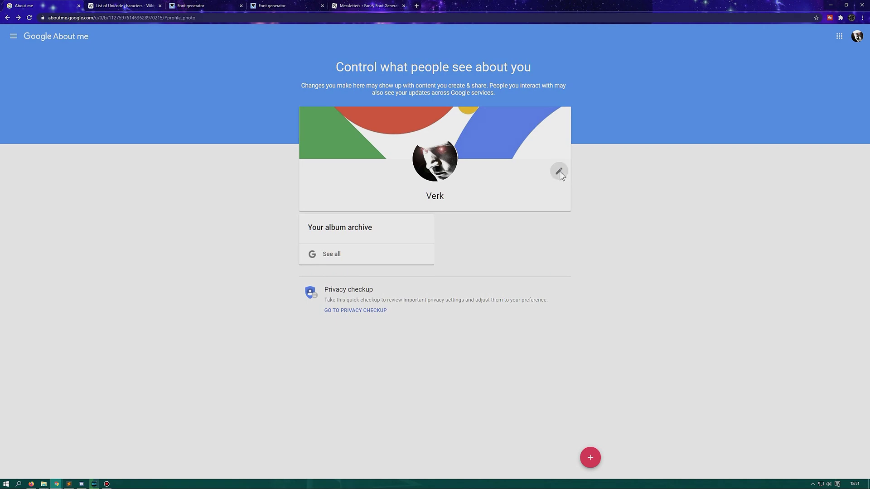
Open the profile's name on the Google About me page for editing.
left_click(559, 171)
left_click(404, 341)
double_click(430, 343)
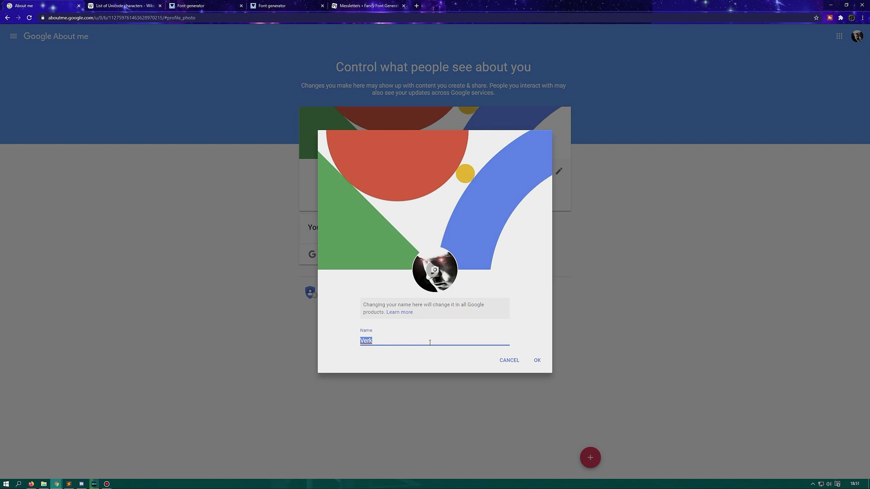
left_click(394, 340)
key("ctrl+a")
left_click(392, 343)
Examine the Greek and Cyrillic glyphs in Wikipedia's List of Unicode characters for usable name symbols.
left_click(127, 10)
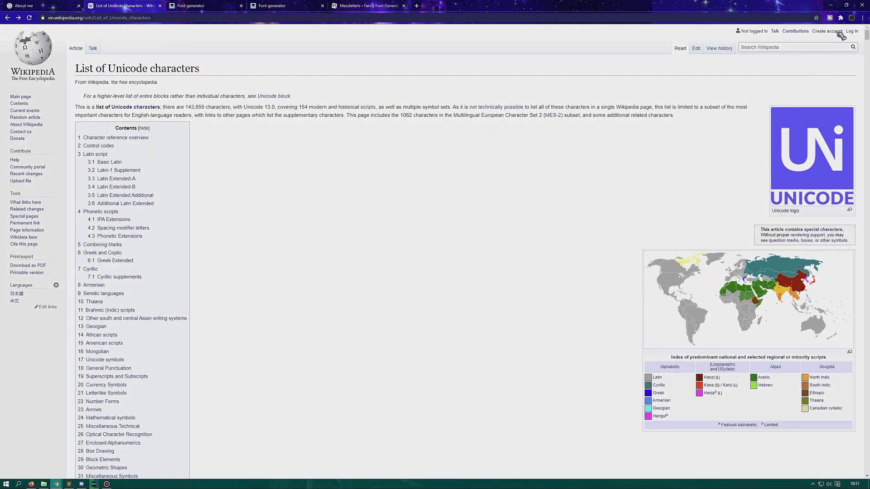
left_click_drag(867, 39, 866, 248)
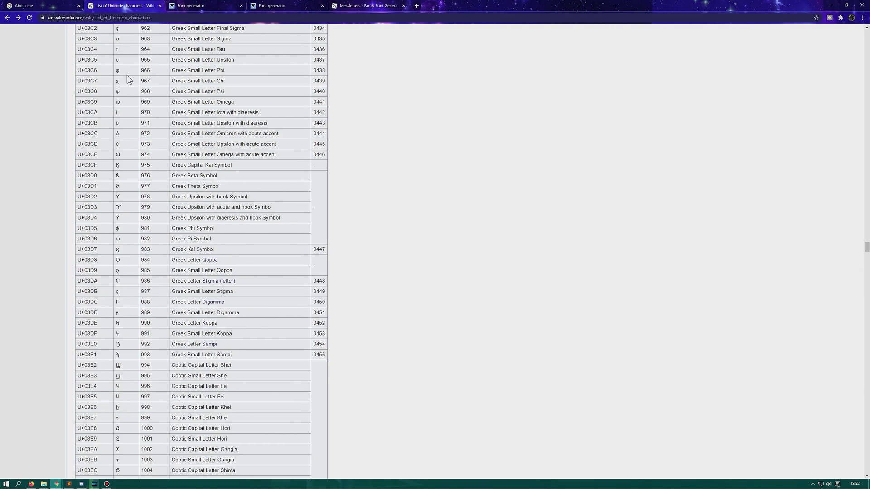
left_click_drag(127, 75, 116, 70)
left_click_drag(120, 185, 116, 185)
scroll(408, 261, "down", 13)
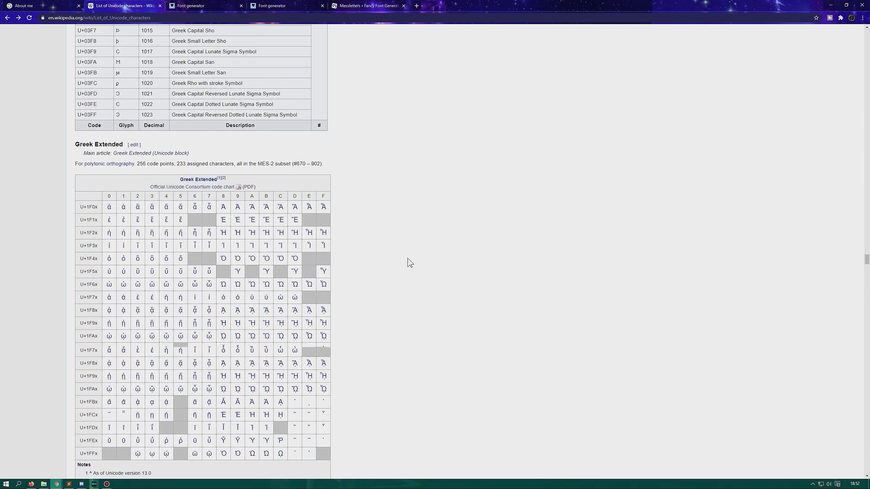
left_click_drag(857, 261, 865, 299)
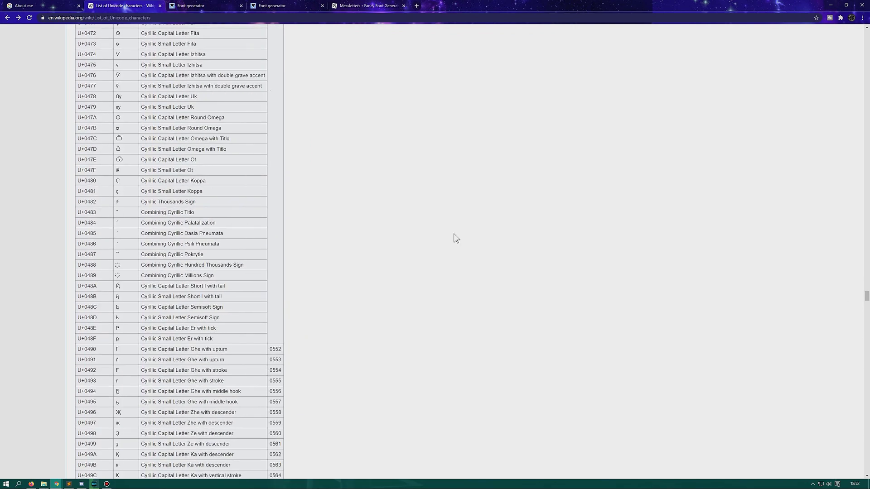
scroll(360, 318, "down", 10)
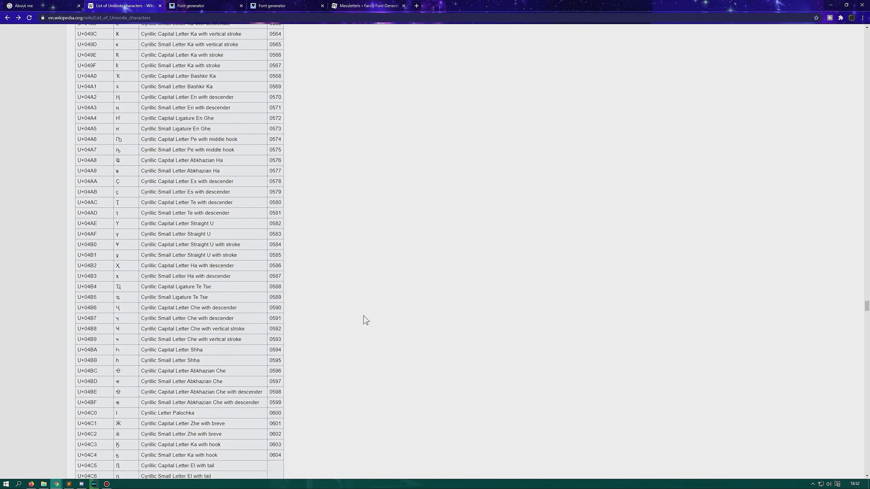
scroll(360, 304, "down", 5)
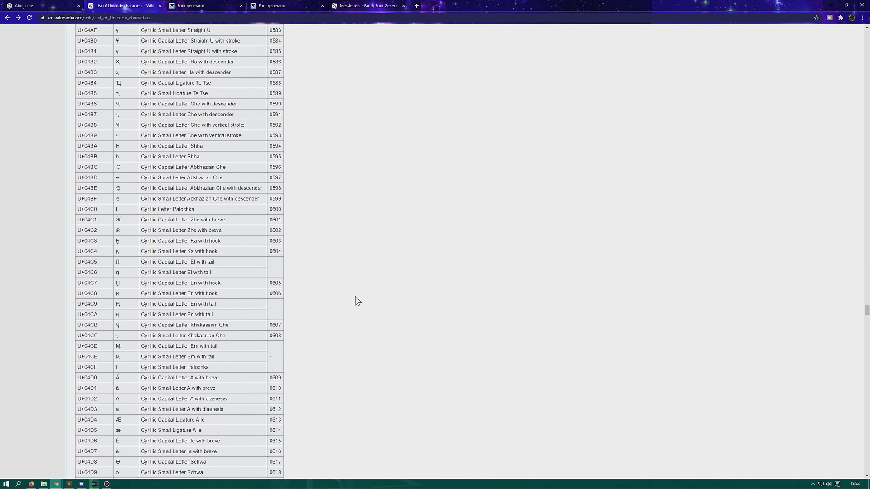
Convert the name "Verk" with the Rusify generator from the fsymbols font generator collection.
left_click(189, 5)
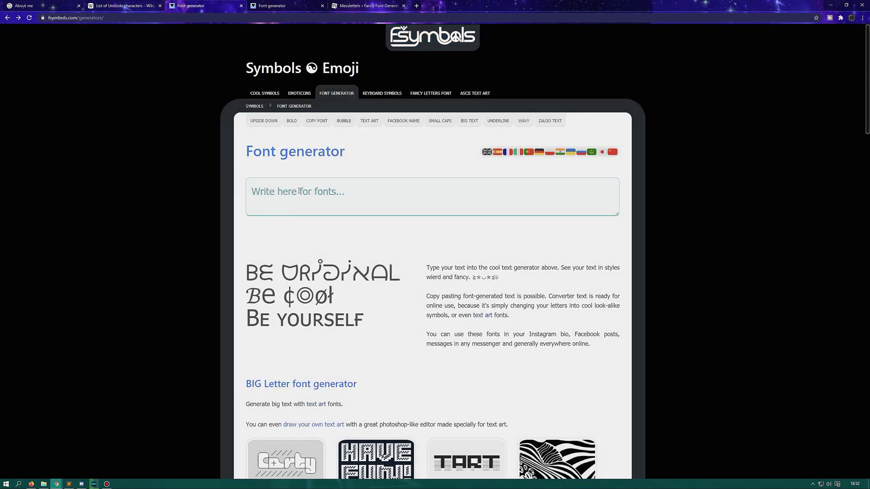
scroll(436, 227, "down", 9)
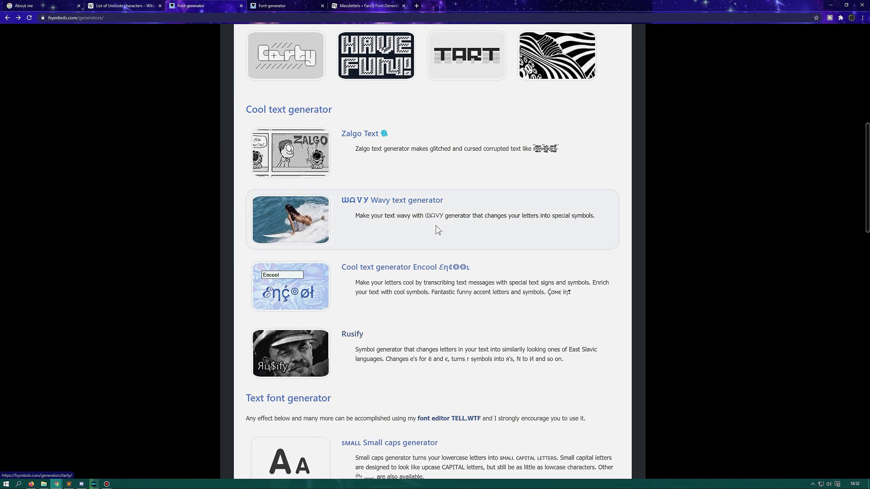
scroll(604, 226, "down", 2)
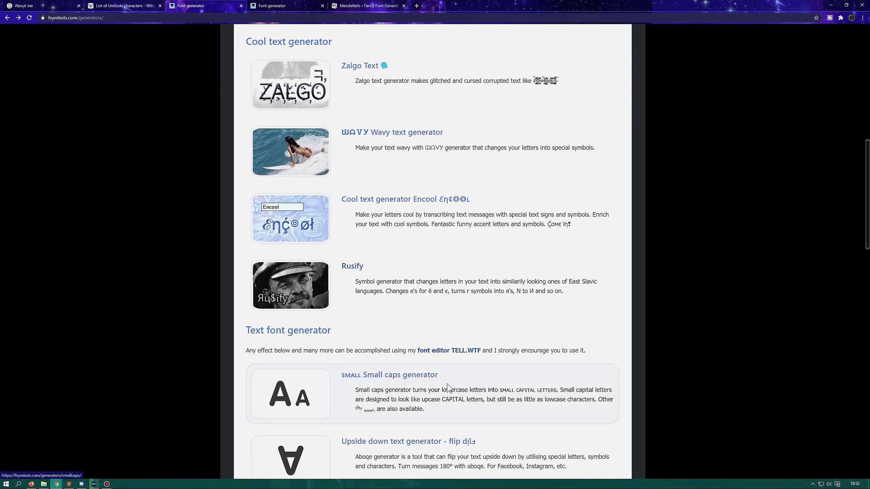
left_click_drag(500, 390, 558, 391)
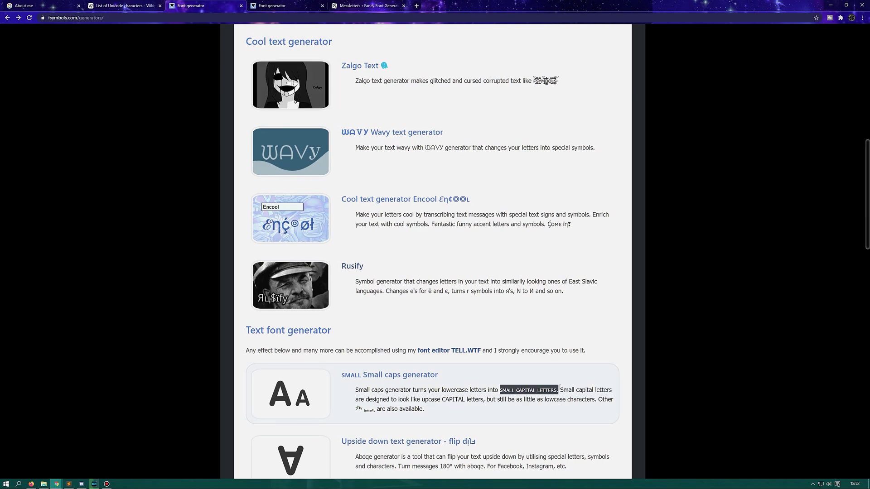
left_click(298, 281)
left_click(288, 391)
type("Verk")
scroll(397, 340, "down", 1)
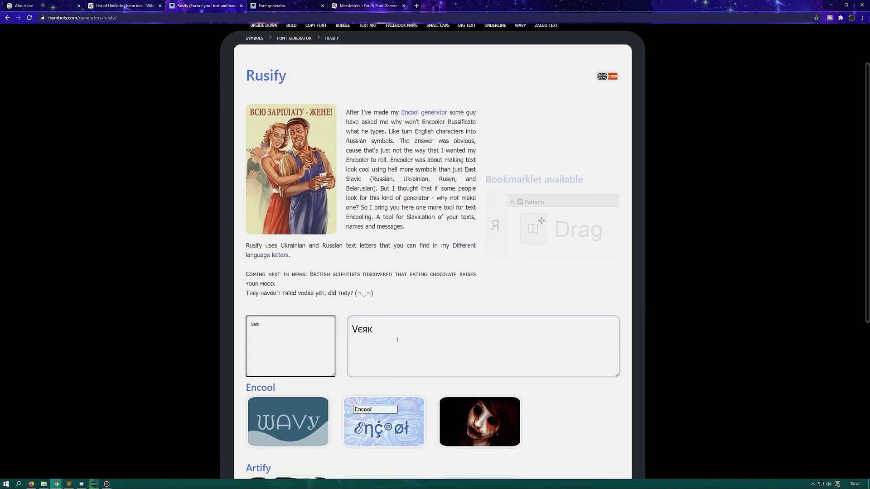
Examine the individual letters of the Rusify result and the other generators offered beneath it.
left_click(401, 333)
triple_click(398, 328)
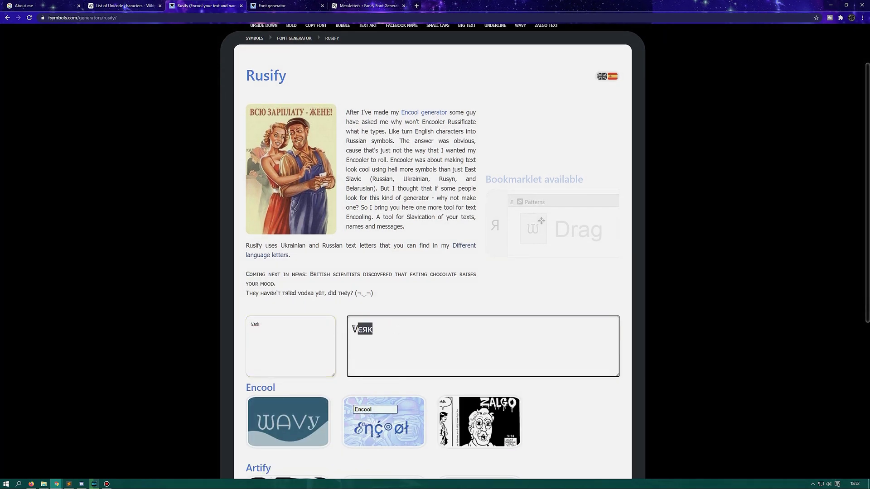
left_click(388, 330)
double_click(359, 328)
left_click(359, 326)
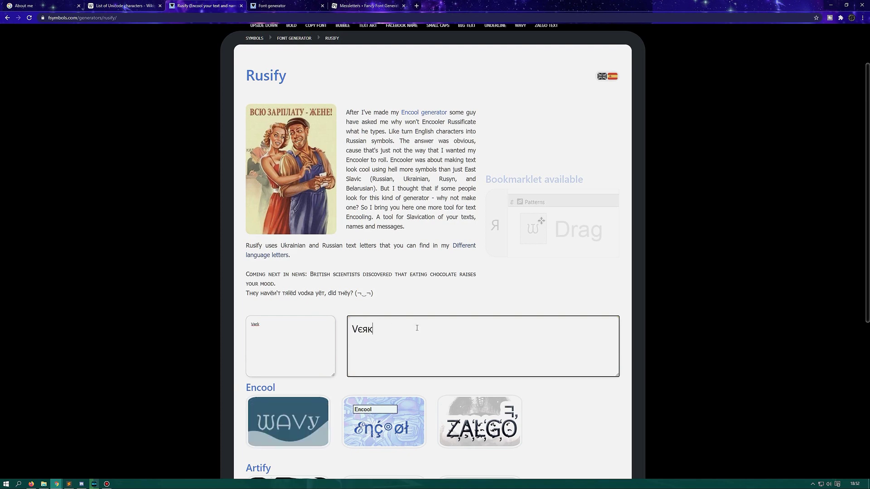
scroll(416, 327, "down", 3)
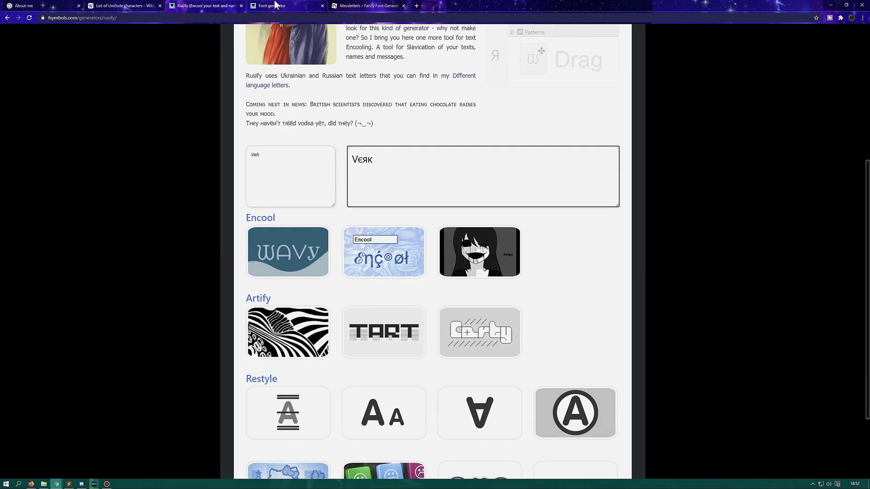
Examine the large text-art versions of "Verk" at the start of the fsymbols Font generator results.
left_click(278, 5)
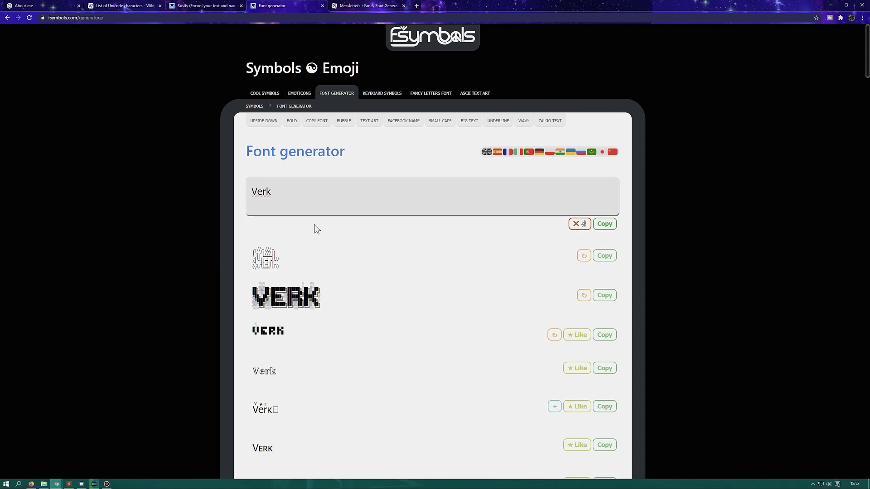
left_click(297, 188)
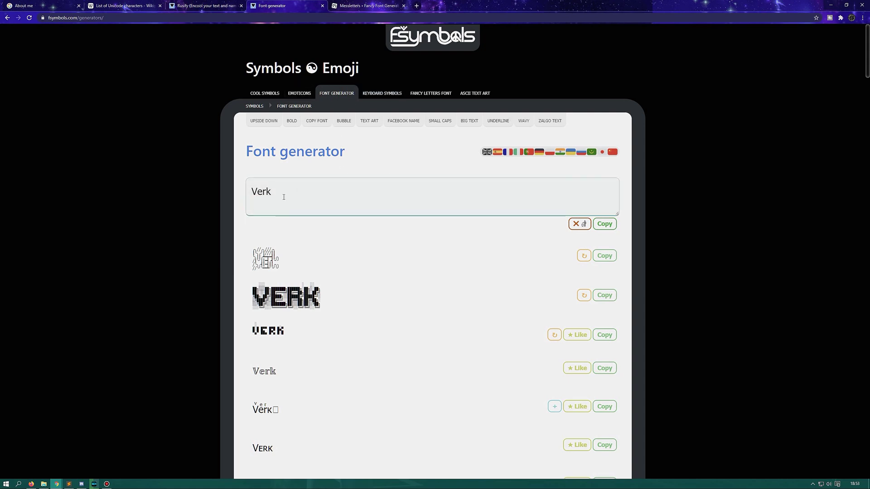
key("ctrl+a")
left_click(320, 192)
scroll(320, 192, "down", 2)
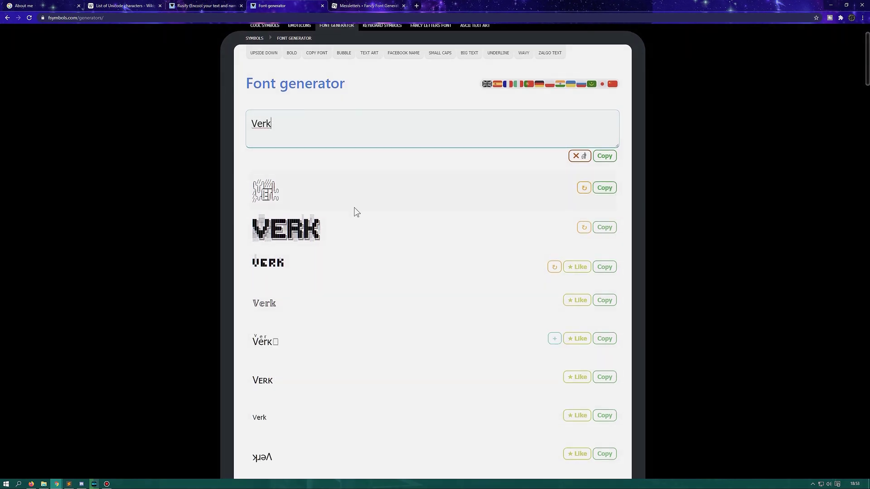
left_click_drag(278, 188, 266, 207)
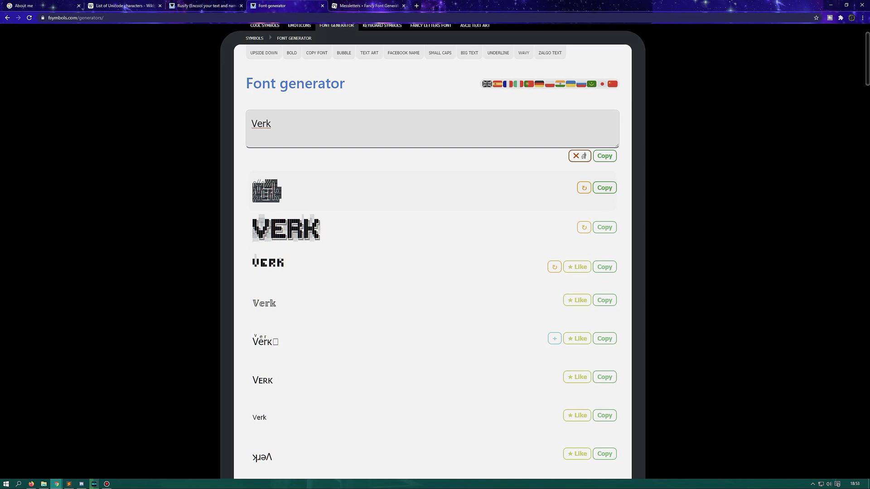
scroll(281, 227, "down", 2)
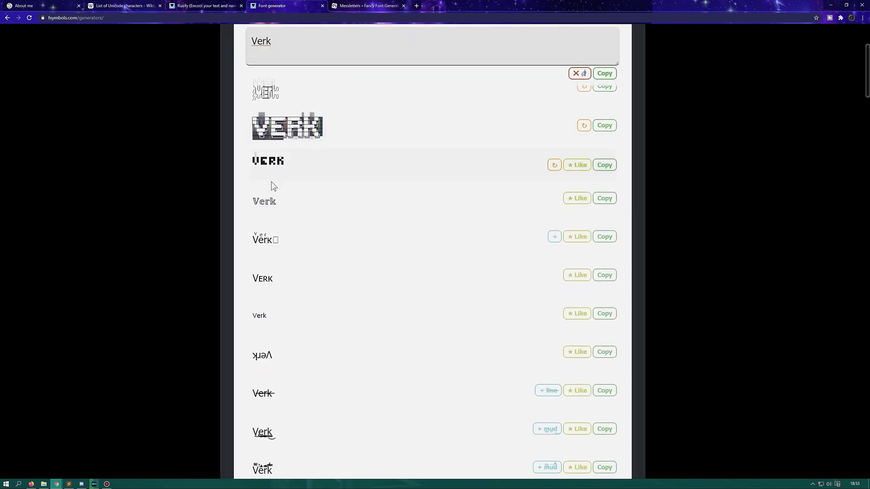
Examine the small caps, flipped, underlined, italic, bold, script and boxed versions of "Verk" in the fsymbols results.
scroll(285, 223, "down", 1)
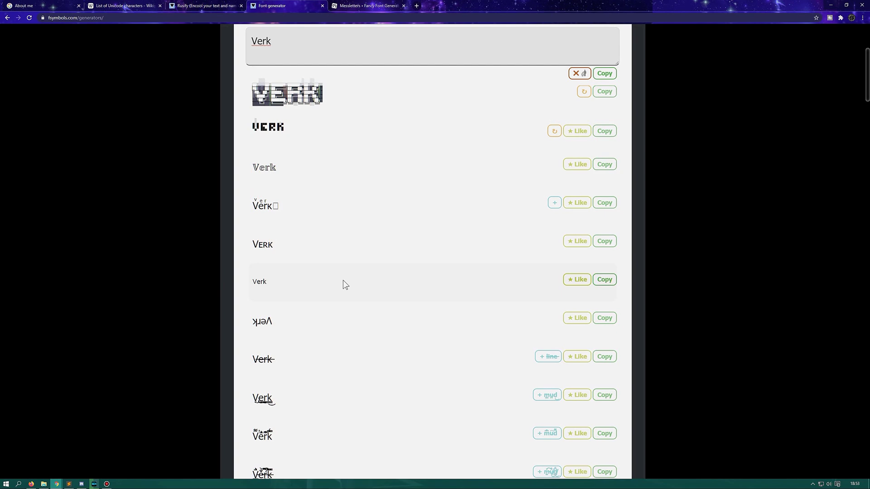
scroll(336, 288, "down", 2)
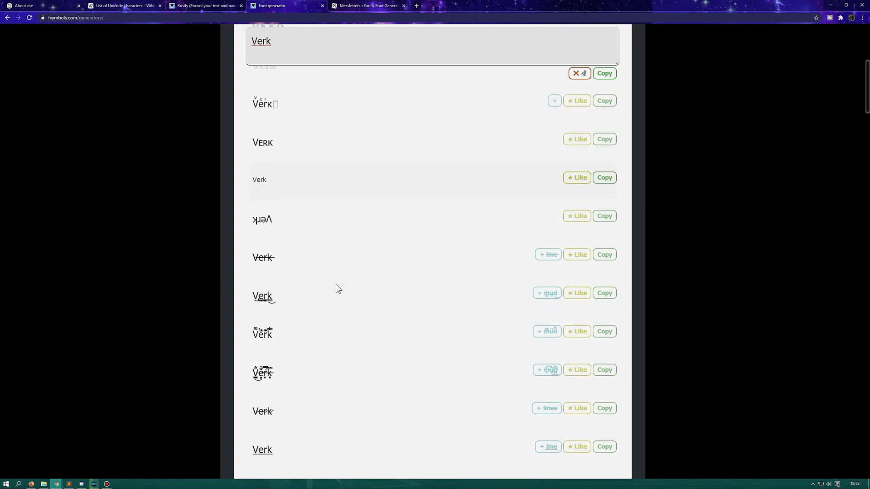
scroll(335, 292, "down", 3)
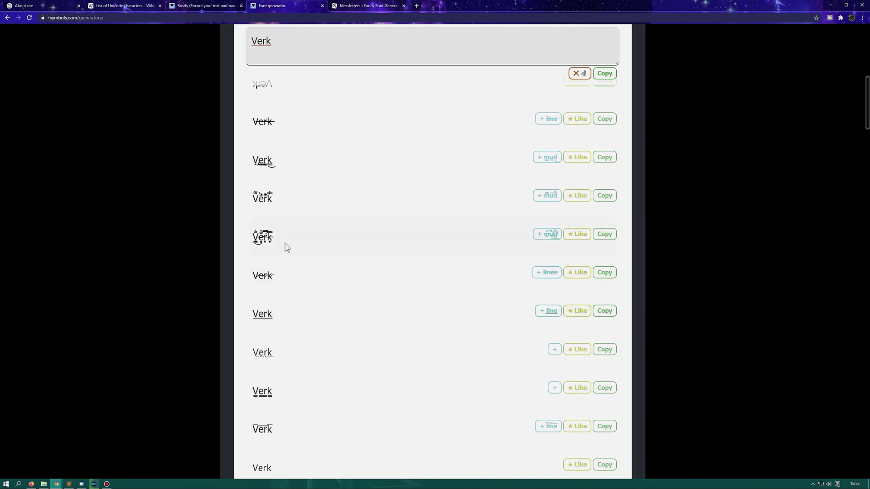
left_click_drag(248, 237, 275, 247)
scroll(302, 252, "down", 3)
scroll(301, 249, "down", 3)
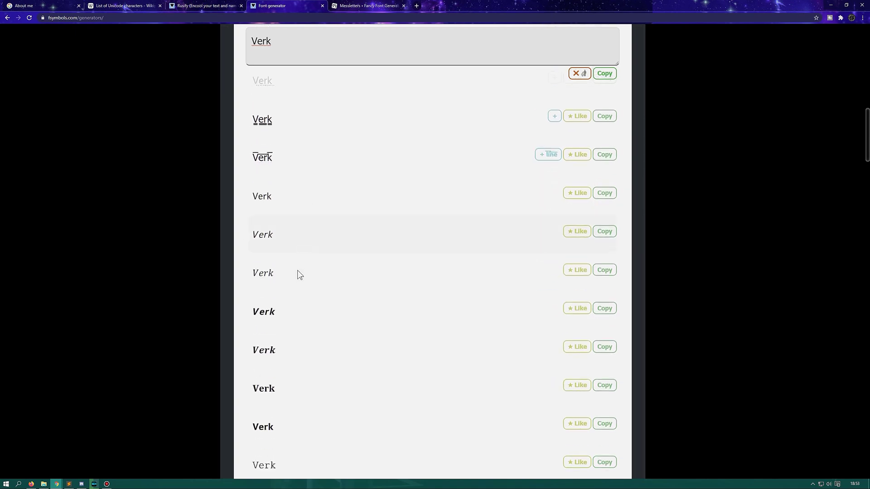
left_click_drag(287, 317, 246, 308)
left_click(302, 311)
scroll(308, 313, "down", 3)
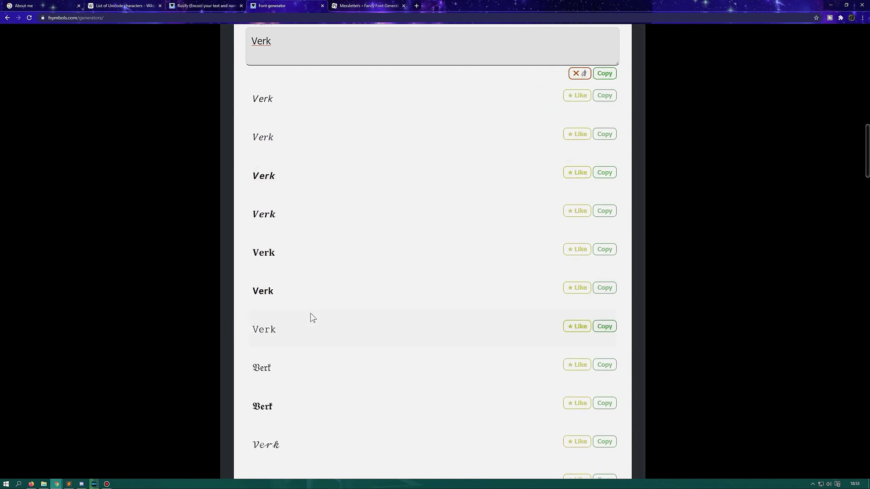
scroll(310, 312, "down", 3)
scroll(310, 311, "down", 4)
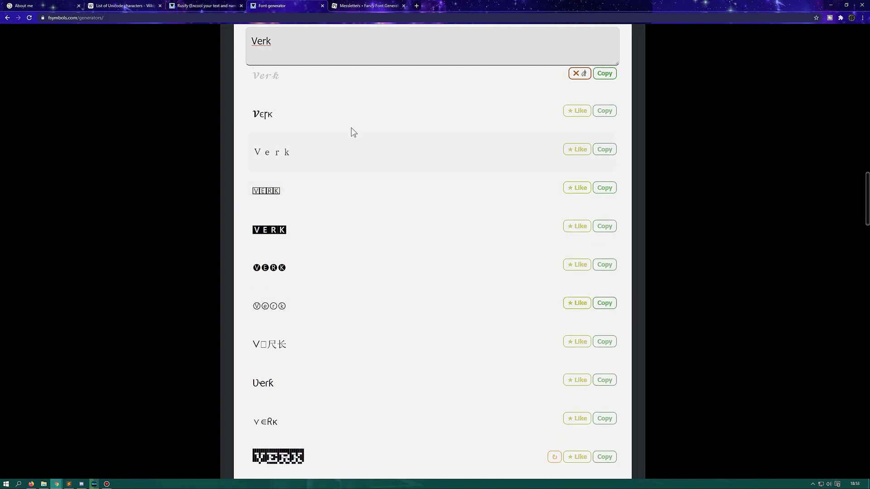
Switch to Messletters and examine the styled versions of "Verk" in its results.
left_click(365, 5)
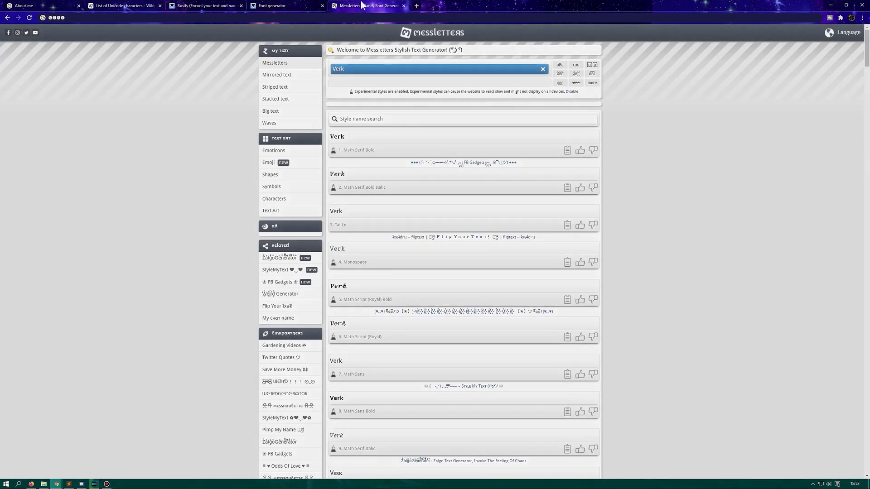
left_click(356, 67)
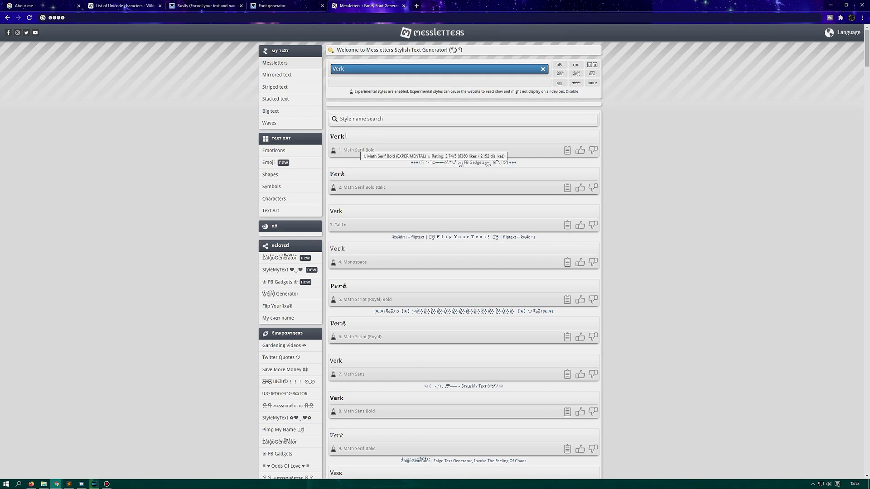
left_click(334, 175)
scroll(388, 231, "down", 20)
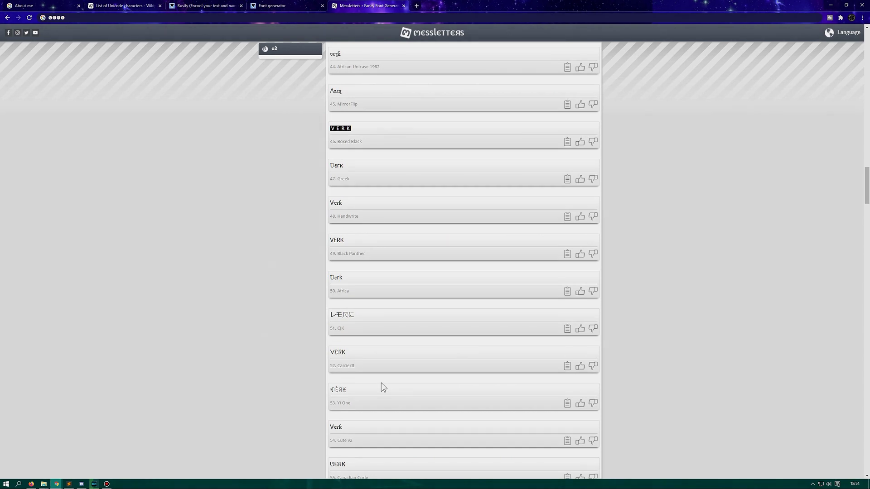
left_click_drag(867, 191, 867, 50)
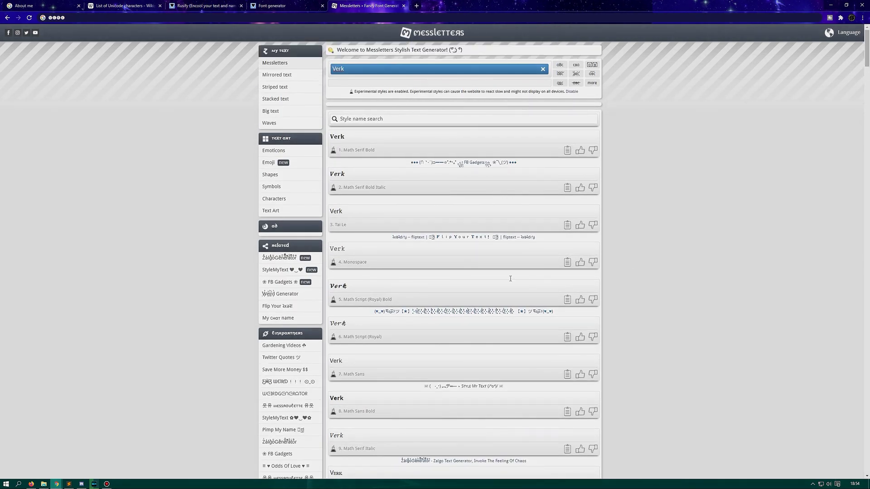
Copy the Math Script (Royal) Bold version of "Verk" and apply it as the Google About me profile name, confirming the change.
scroll(349, 177, "down", 2)
left_click(360, 185)
key("ctrl+c")
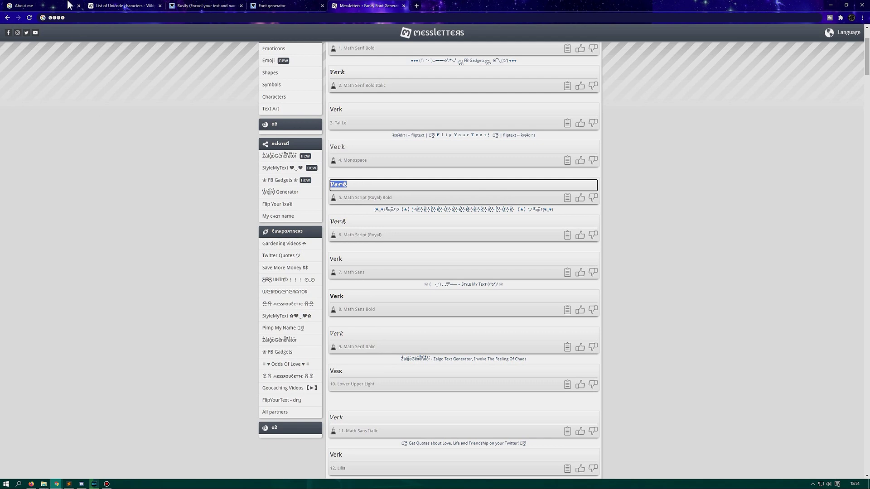
left_click(72, 6)
key("ctrl+a")
key("ctrl+v")
left_click(537, 360)
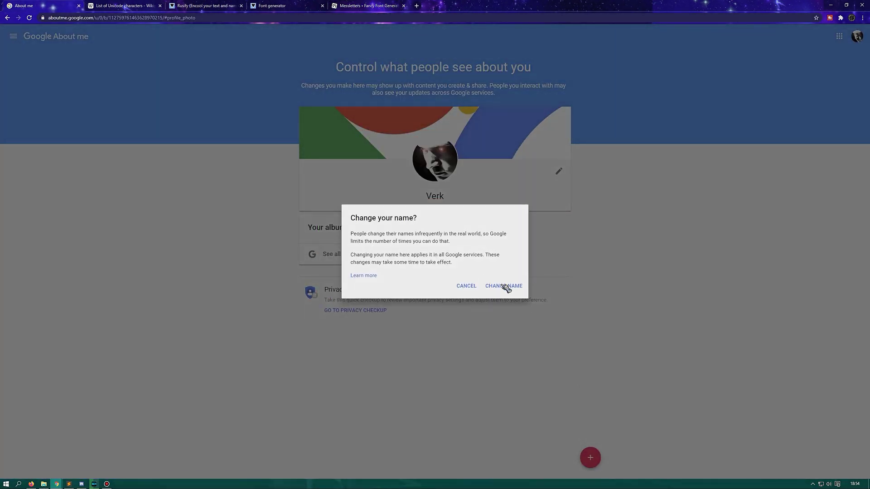
left_click(504, 286)
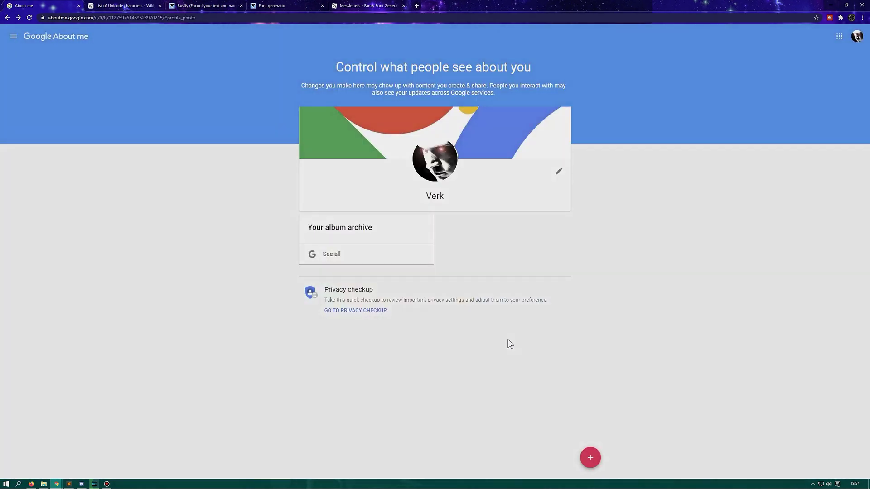
Reopen the profile name on the Google About me page for editing.
left_click(559, 172)
key("ctrl+a")
left_click(391, 342)
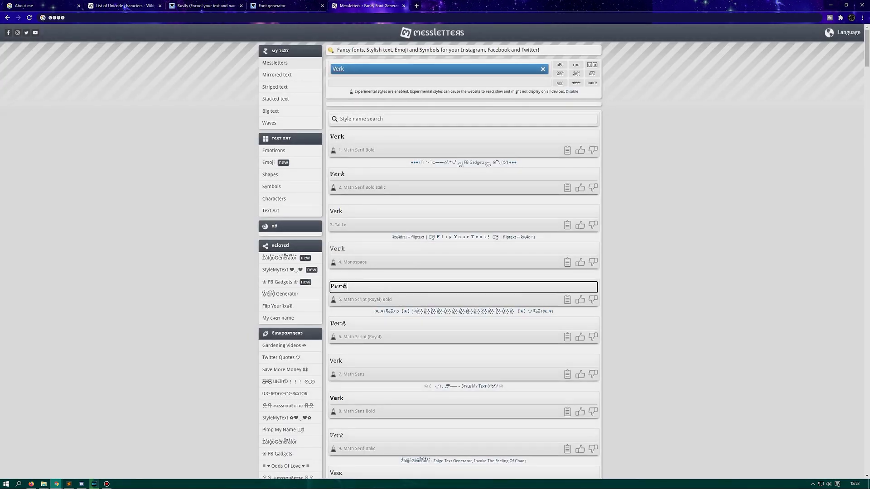
Examine the individual letters of the Math Script (Royal) Bold result on Messletters.
double_click(339, 286)
left_click(346, 286)
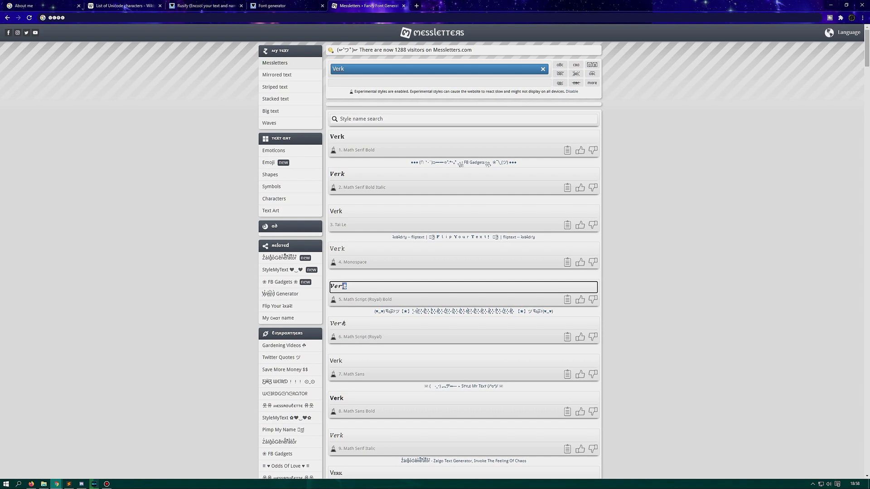
left_click(374, 288)
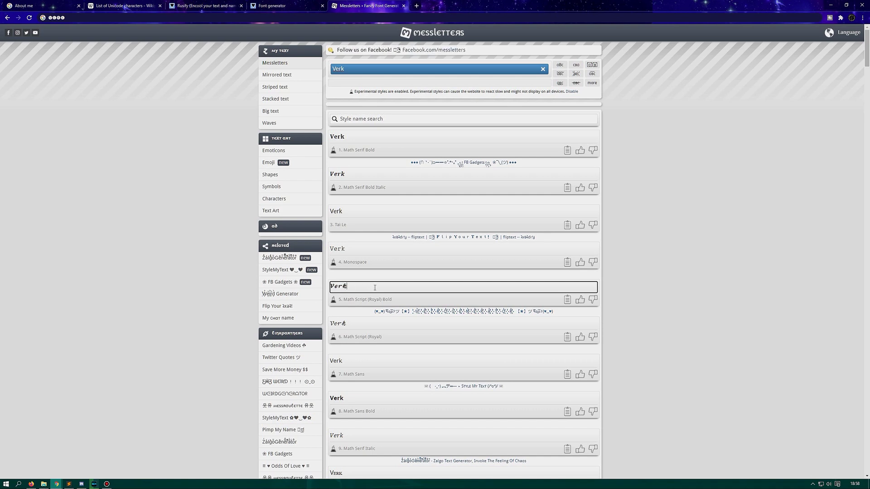
Find the upside-down version of "Verk" in the fsymbols Font generator results and copy it.
left_click(283, 5)
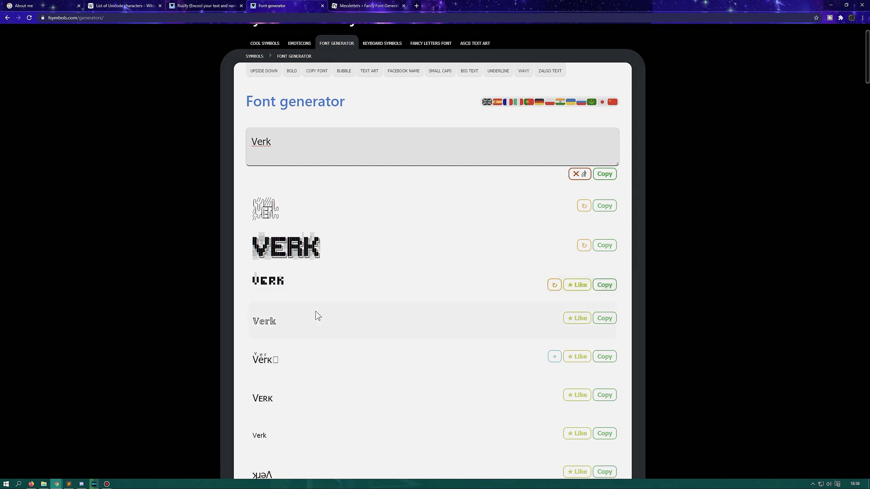
scroll(316, 311, "down", 4)
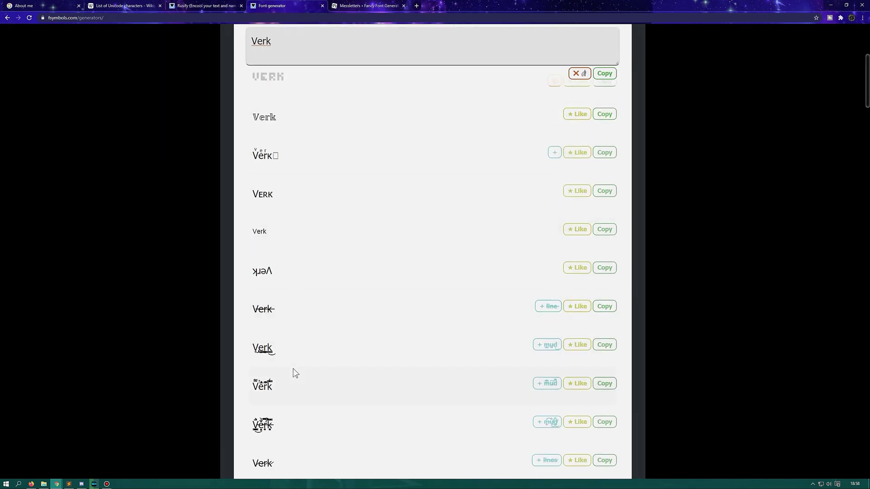
scroll(293, 370, "down", 5)
scroll(295, 358, "down", 2)
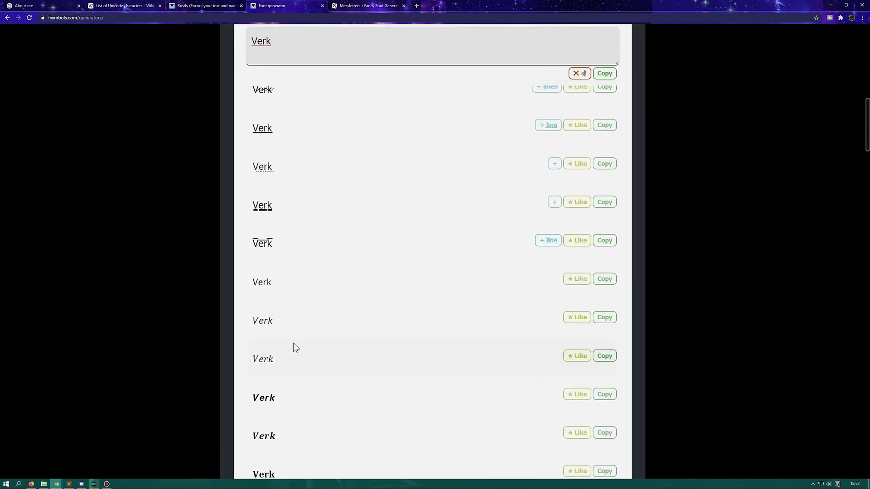
scroll(293, 346, "up", 7)
double_click(275, 284)
left_click(256, 276)
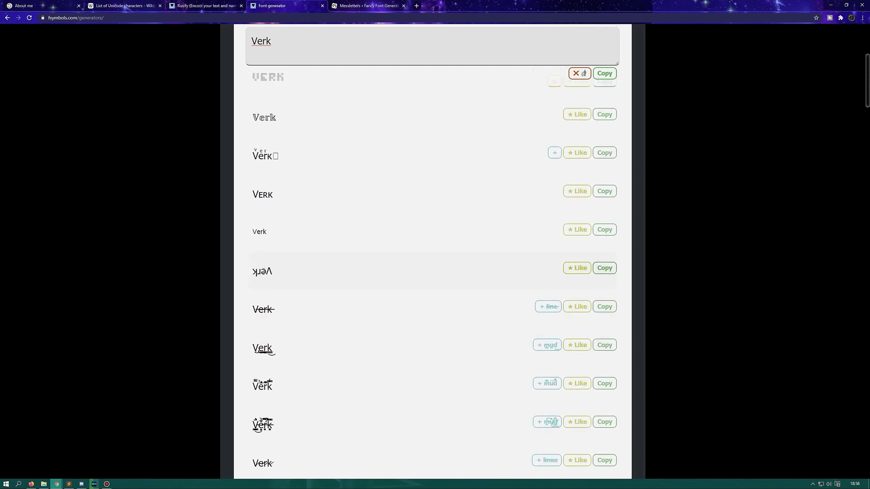
Set the Google About me profile name to the upside-down "ʞɹǝΛ" and confirm the name change.
left_click(45, 5)
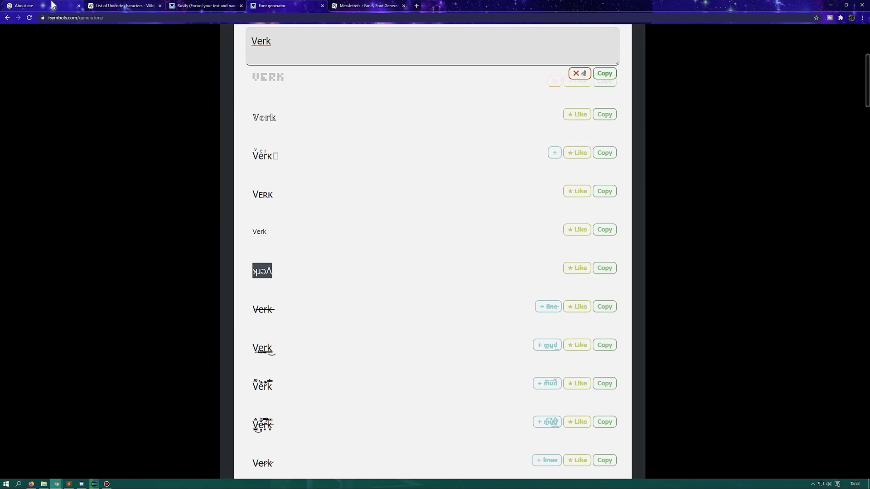
left_click(383, 341)
type("ʞɹǝΛ")
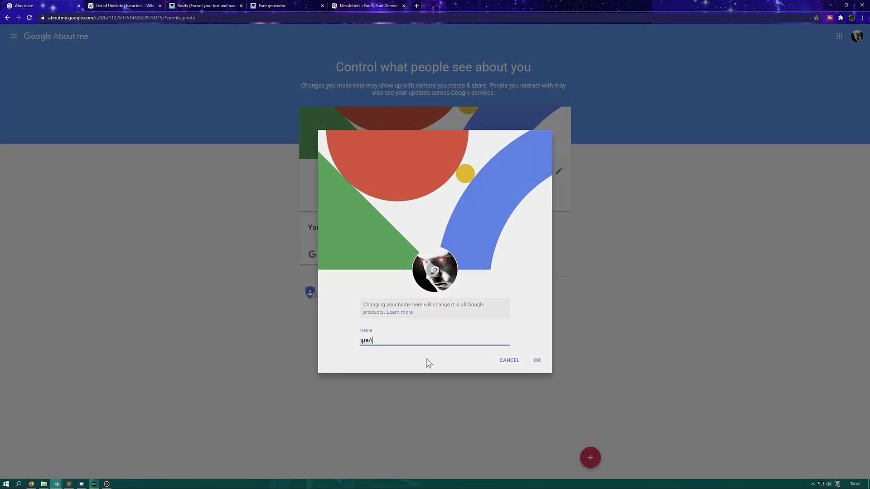
left_click(538, 360)
left_click(507, 288)
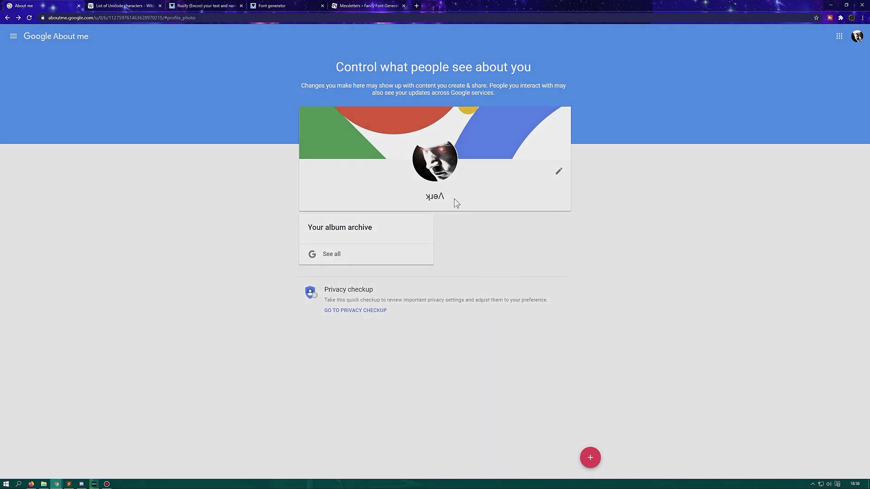
Check the letters of the upside-down name on the Google About me profile card.
left_click_drag(398, 197, 496, 194)
left_click(461, 197)
left_click(459, 197)
left_click(461, 200)
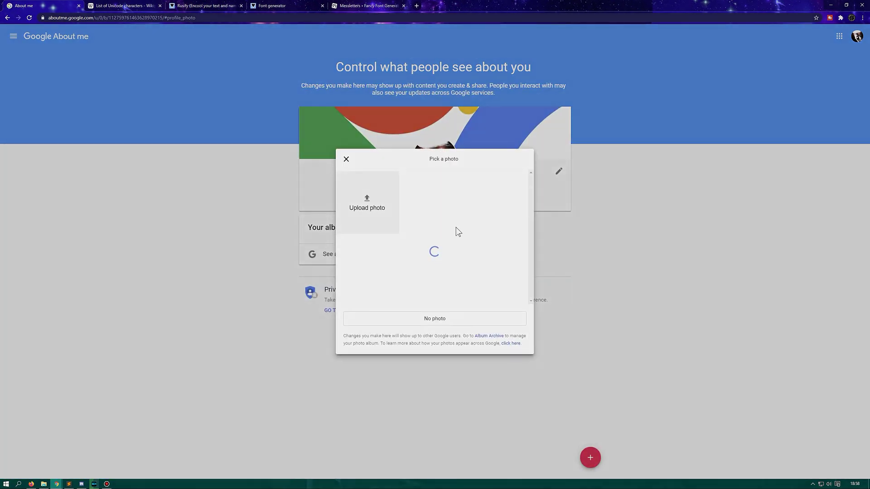
left_click(346, 159)
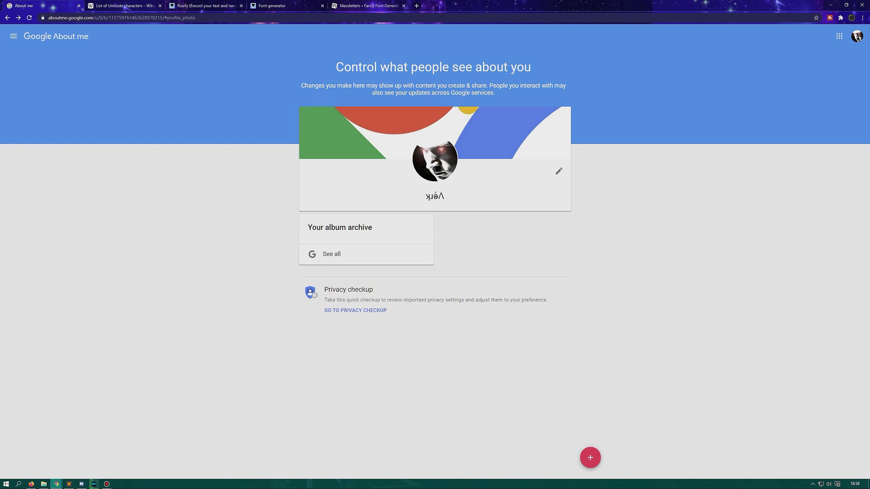
Open the upside-down profile name for editing and clear the Name field.
left_click(558, 172)
left_click_drag(405, 340, 311, 344)
key("BackSpace")
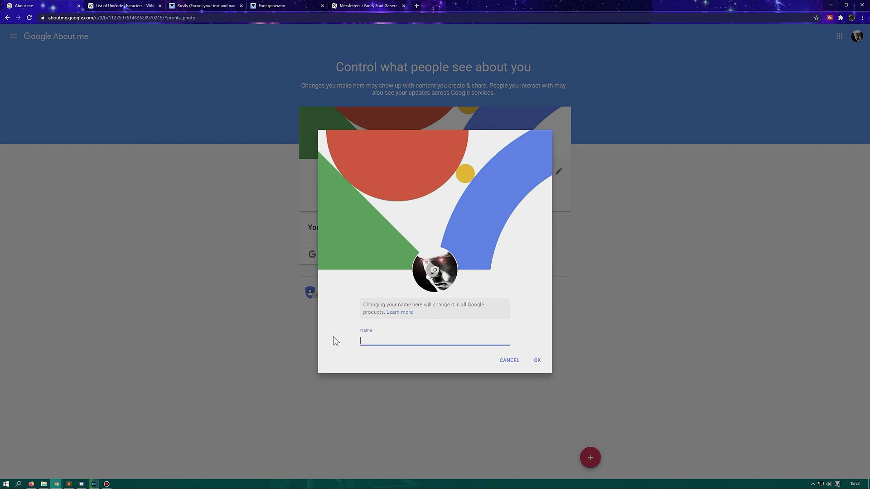
Look through the first Messletters styles of "Verk", from Math Serif Bold down to Double Struck.
left_click(347, 6)
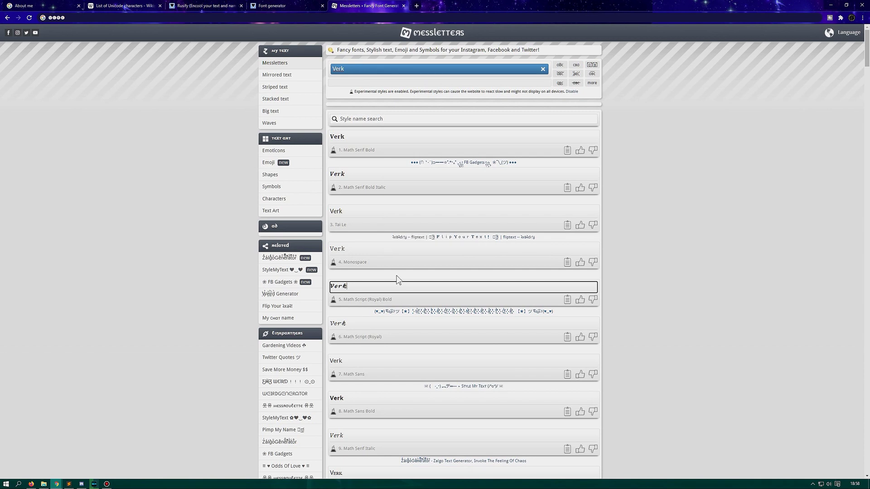
scroll(374, 357, "down", 2)
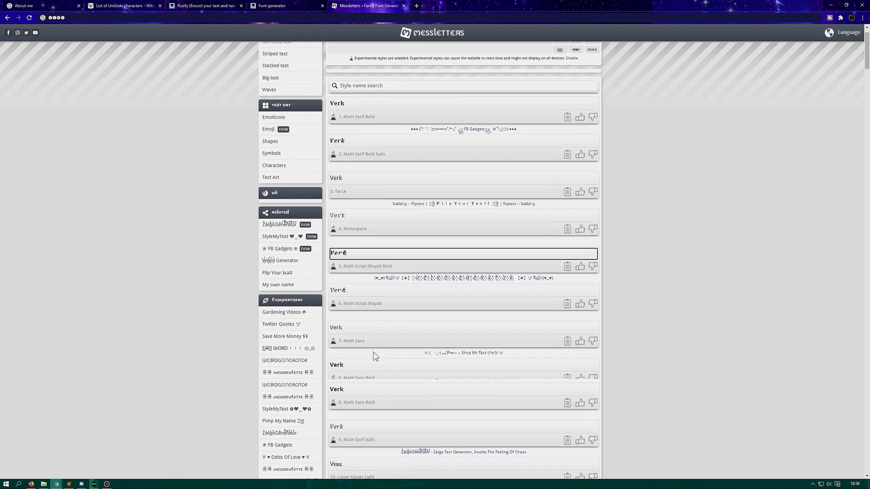
scroll(372, 352, "down", 3)
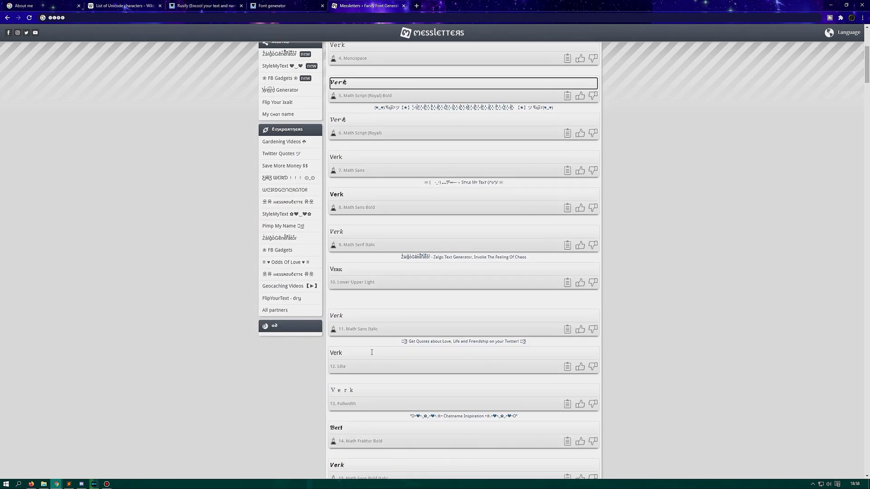
scroll(372, 352, "down", 3)
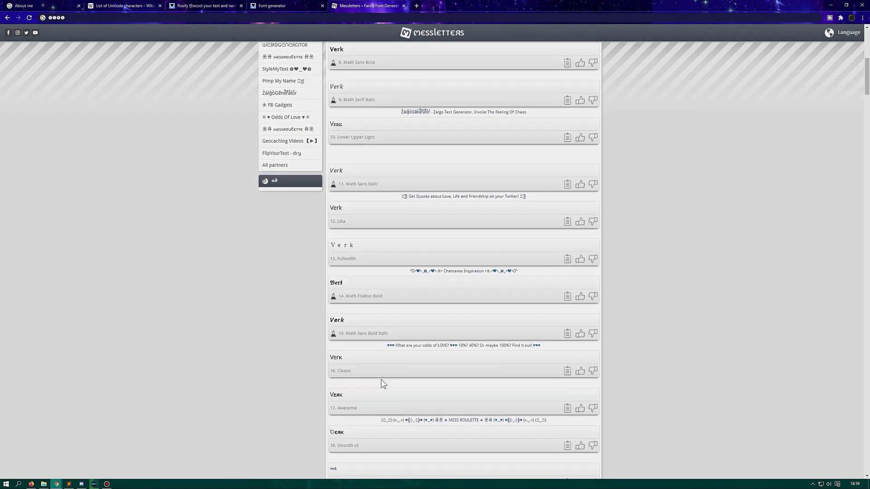
scroll(381, 379, "down", 3)
scroll(382, 379, "down", 2)
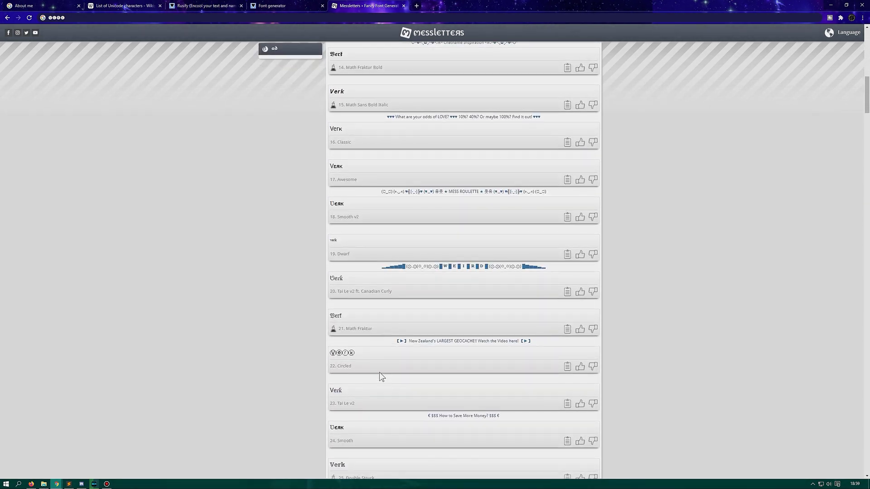
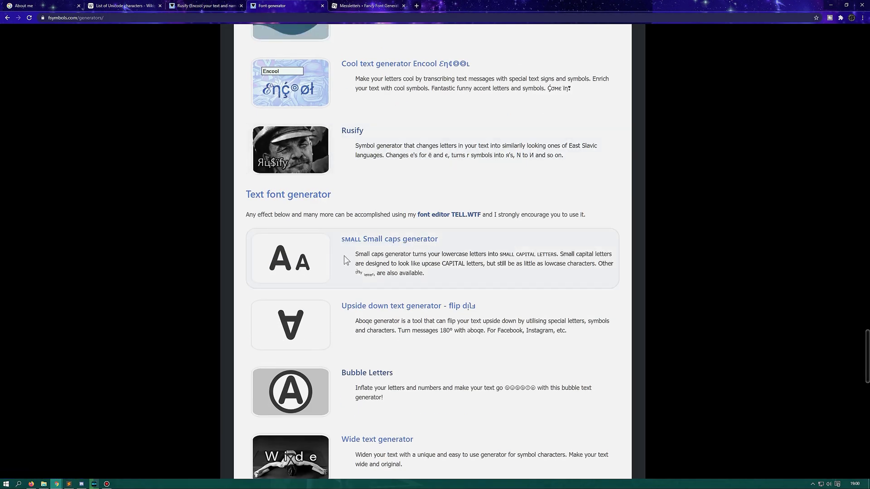
Look over the list of text generators and the "Verk" results on the fsymbols Font generator page.
scroll(344, 257, "down", 2)
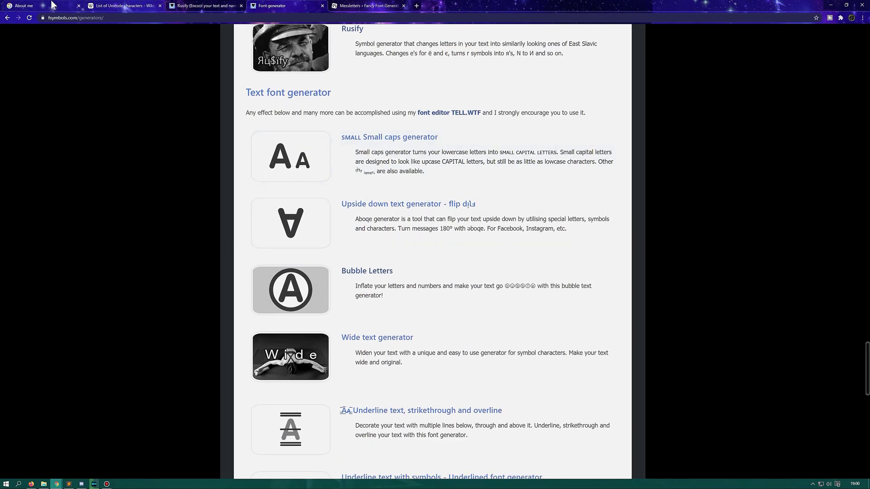
scroll(229, 194, "up", 15)
scroll(209, 200, "up", 7)
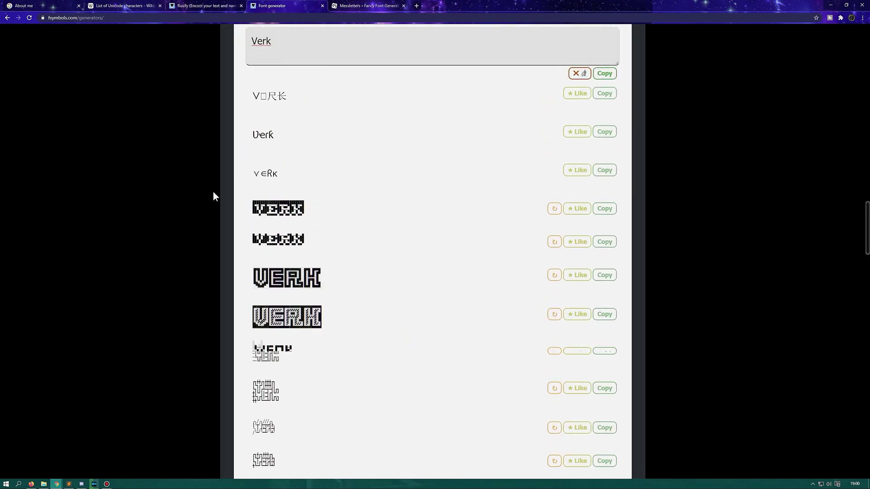
Try to set the Google About me profile name to the black boxed "🆅🅴🆁🅺".
left_click(43, 5)
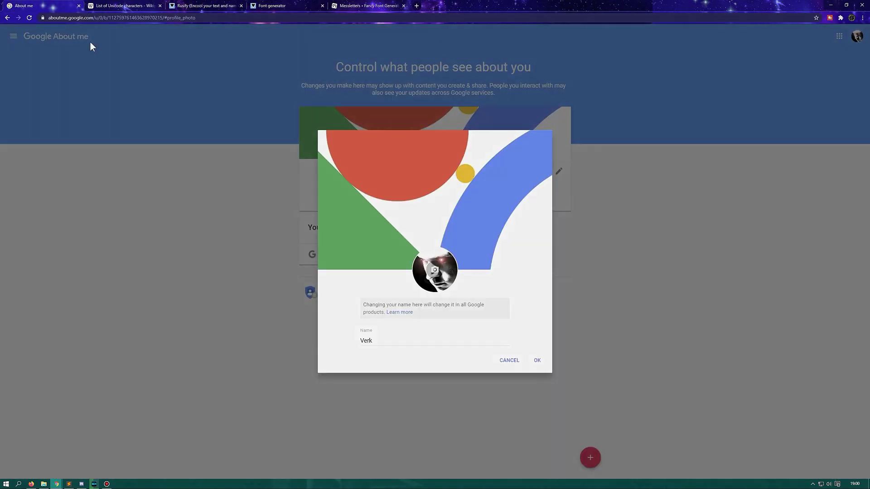
left_click(390, 341)
key("ctrl+a")
type("🆅🅴🆁🅺")
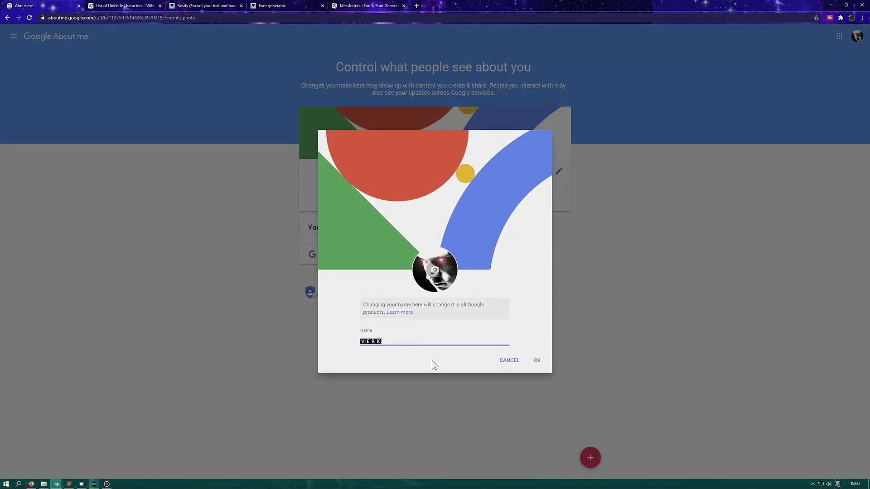
left_click(537, 360)
key("Return")
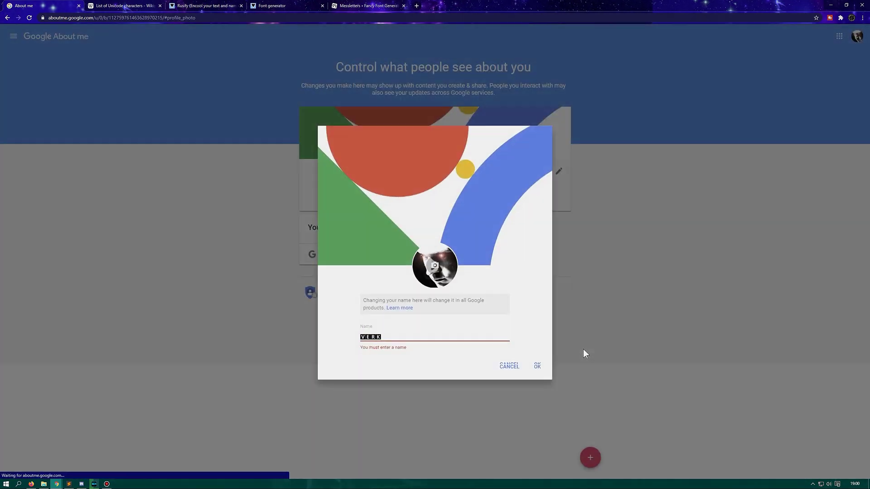
double_click(401, 334)
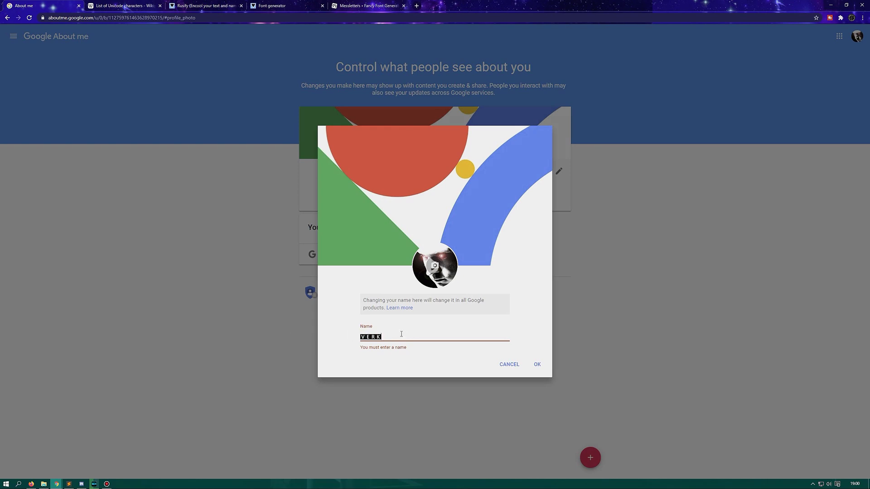
left_click(537, 364)
Clear the black boxed name from the profile's Name field.
left_click(419, 338)
key("BackSpace")
key("BackSpace")
key("BackSpace")
key("BackSpace")
Examine the Circled Black version of "Verk" and the styles around it on Messletters.
left_click(109, 6)
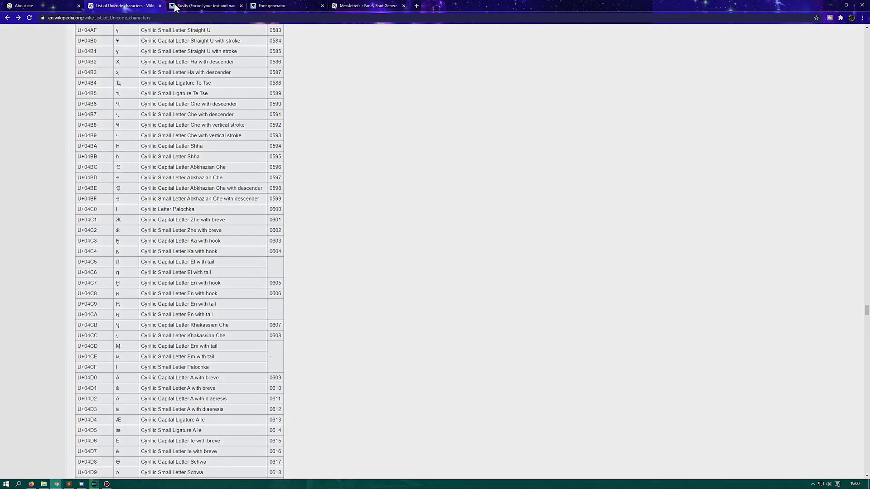
scroll(247, 267, "down", 7)
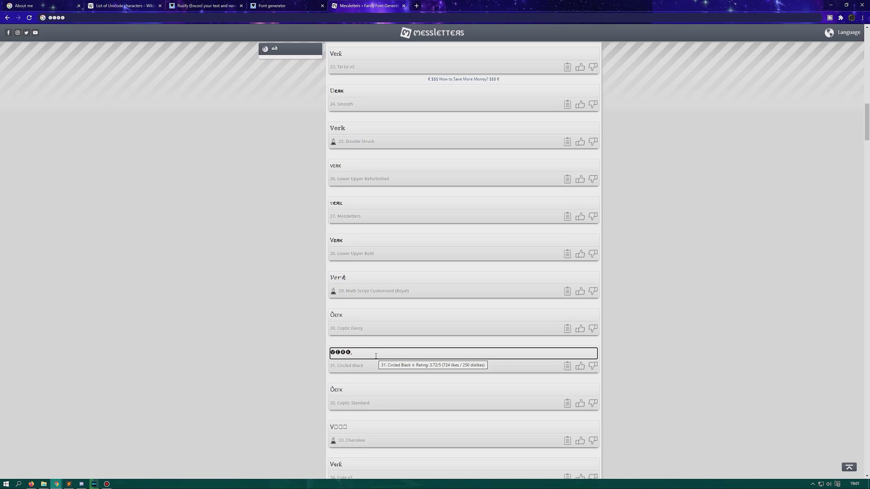
left_click(363, 351)
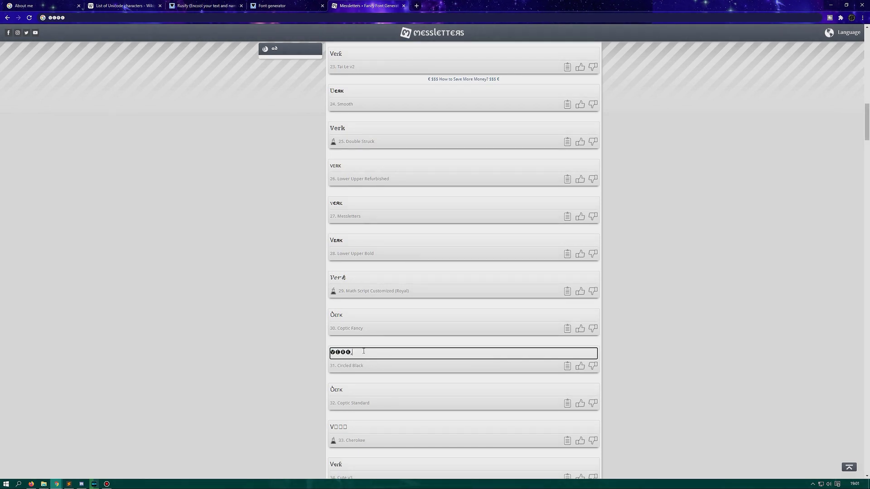
scroll(409, 356, "down", 2)
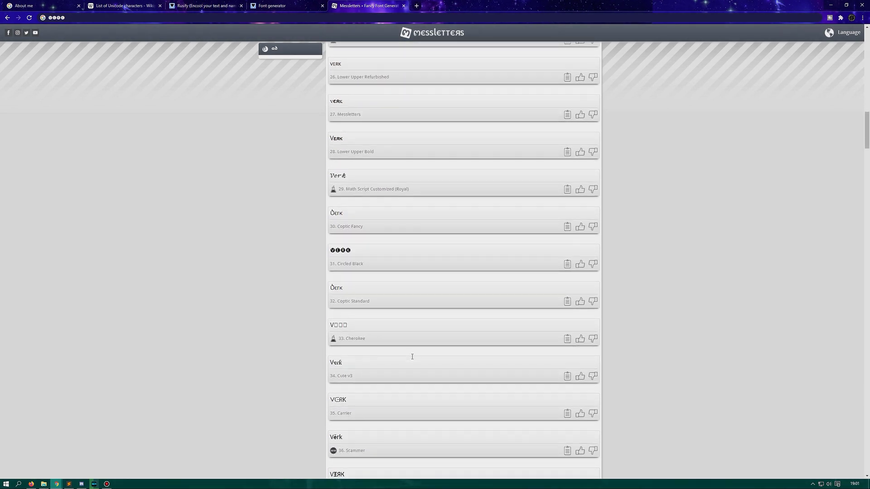
scroll(412, 358, "down", 3)
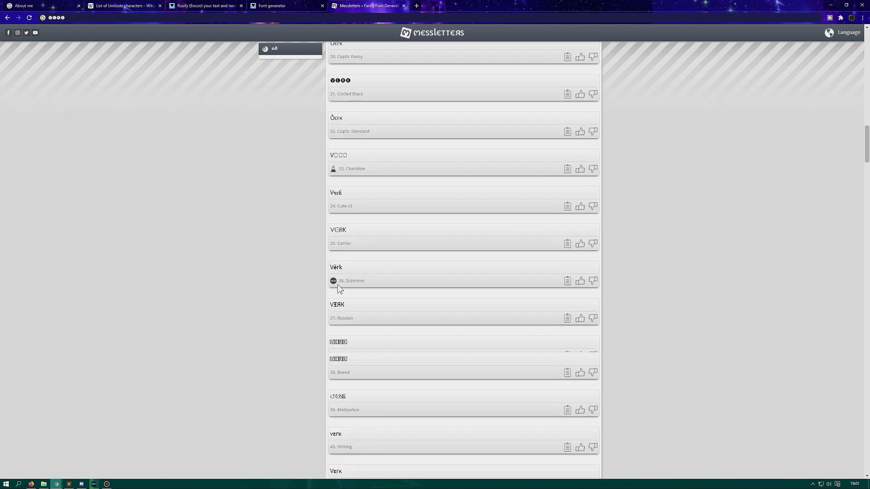
Examine the Carrier, Scammer, Russian and Malayalam versions of "Verk" on Messletters.
left_click(358, 232)
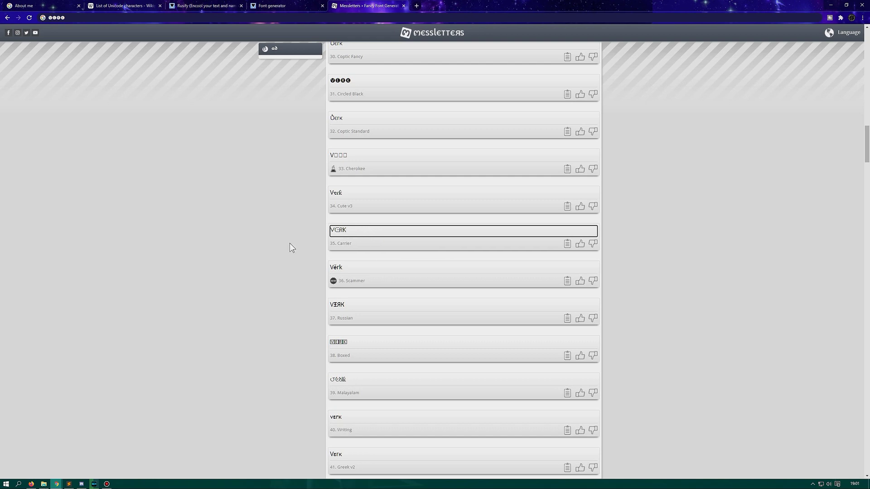
left_click(352, 233)
left_click(351, 267)
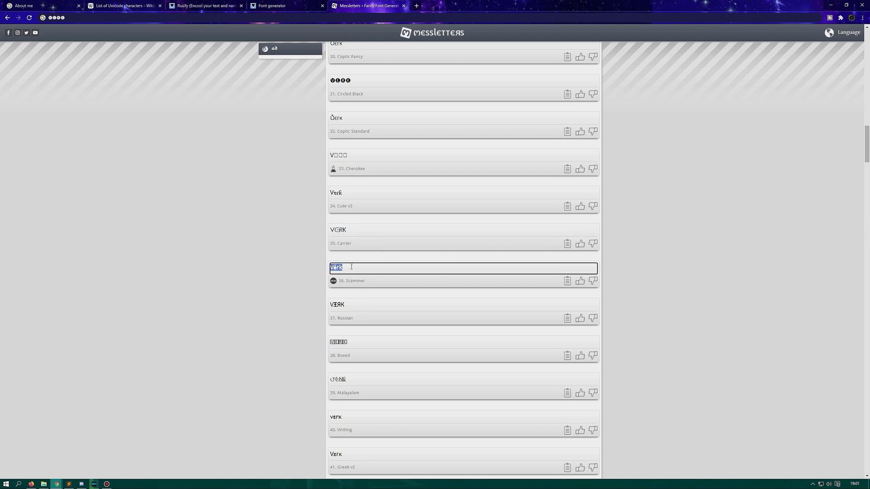
scroll(344, 331, "down", 3)
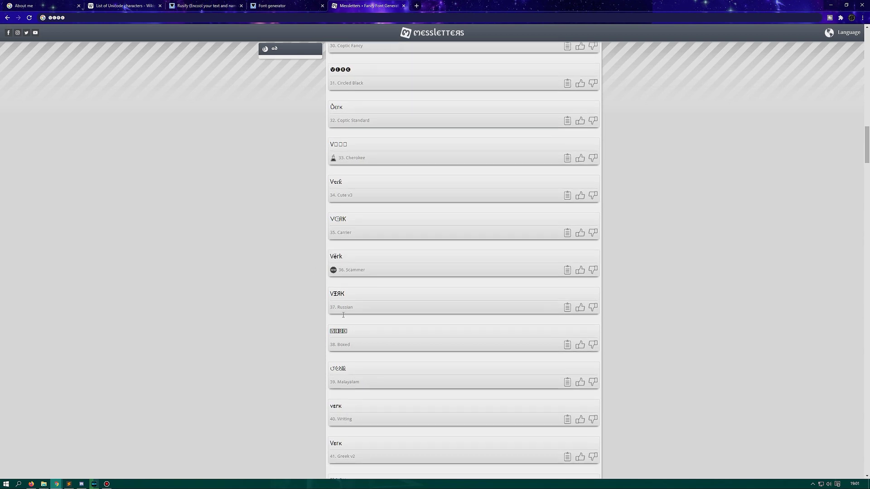
left_click(351, 173)
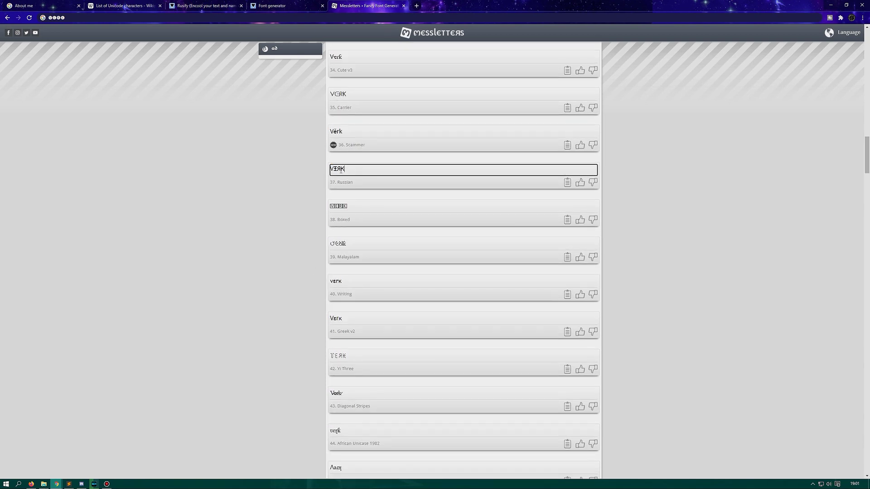
left_click(357, 244)
Check the Messletters styles that follow Malayalam and examine the CJK version of "Verk".
scroll(355, 270, "down", 5)
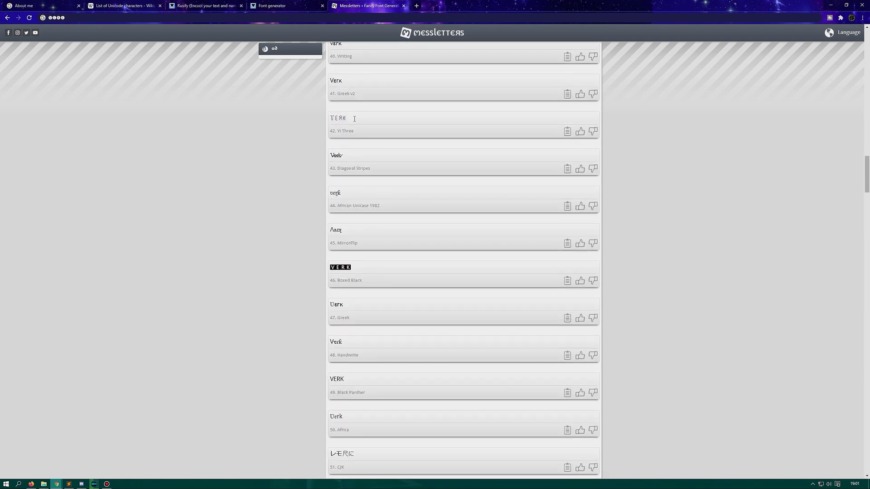
scroll(366, 275, "down", 3)
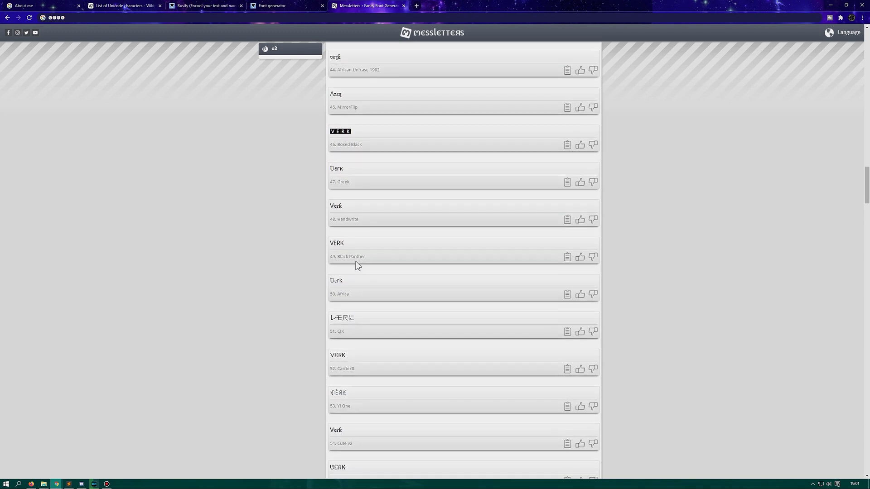
left_click(362, 319)
left_click(394, 322)
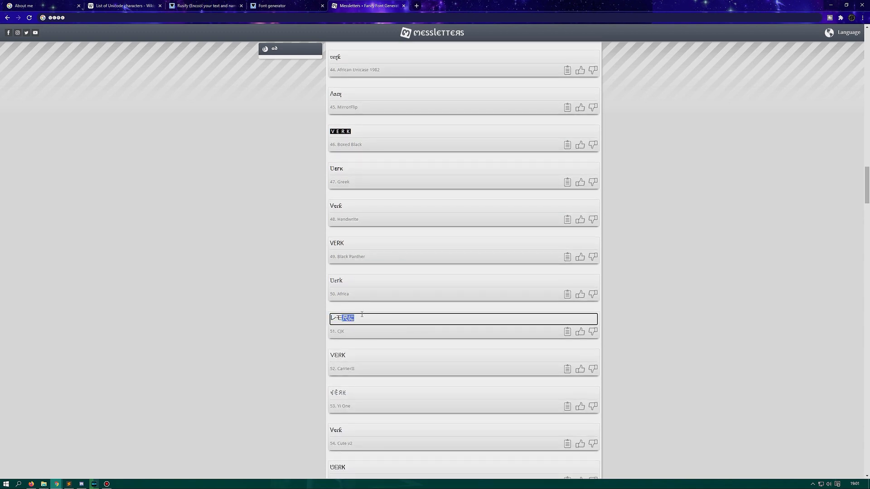
scroll(259, 322, "down", 2)
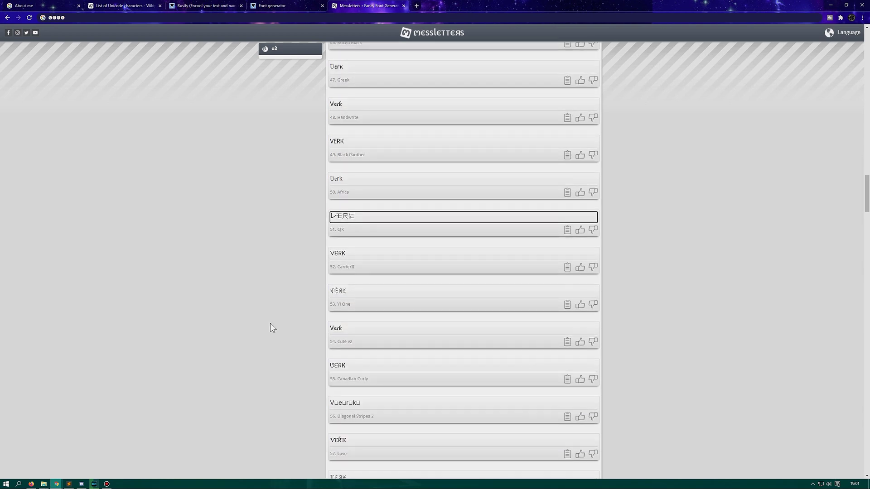
Go through the remaining Messletters styles of "Verk" to the end of the list.
scroll(271, 323, "down", 3)
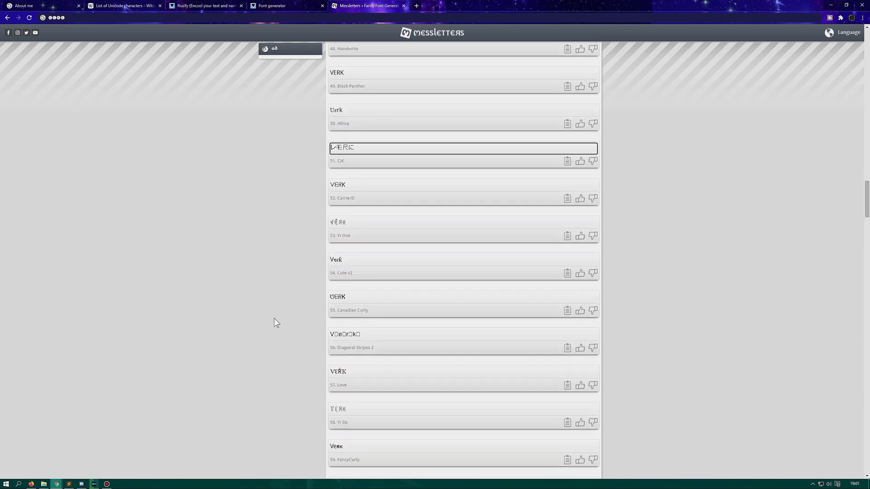
scroll(274, 322, "down", 10)
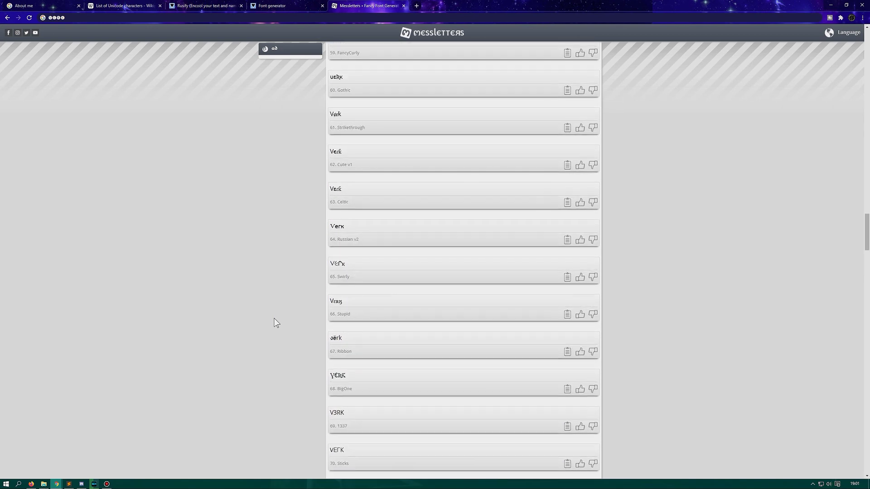
scroll(274, 322, "down", 11)
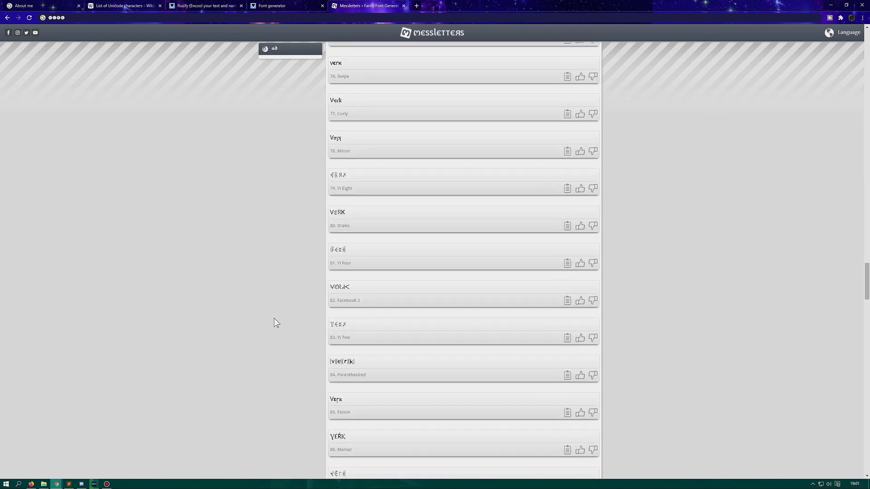
scroll(274, 322, "down", 2)
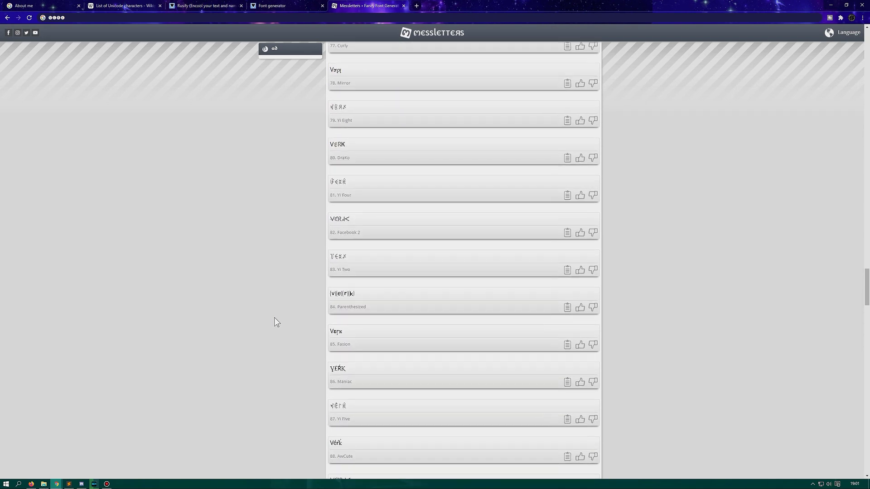
scroll(275, 322, "down", 4)
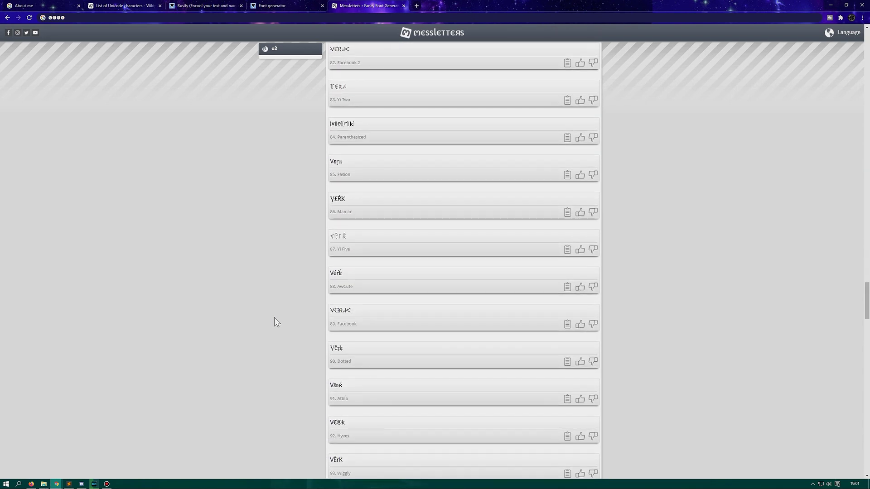
scroll(273, 323, "down", 5)
scroll(380, 330, "down", 11)
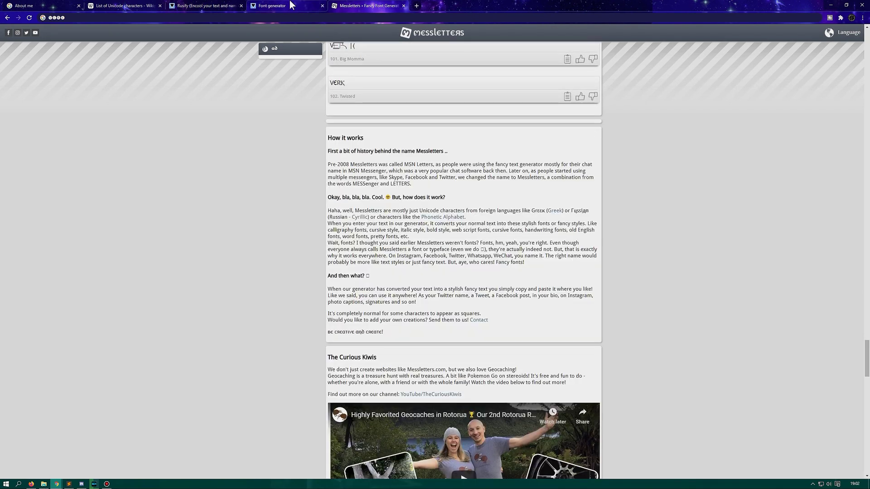
Open the Small caps generator on fsymbols and enter "Verk" as the text to convert.
left_click(290, 6)
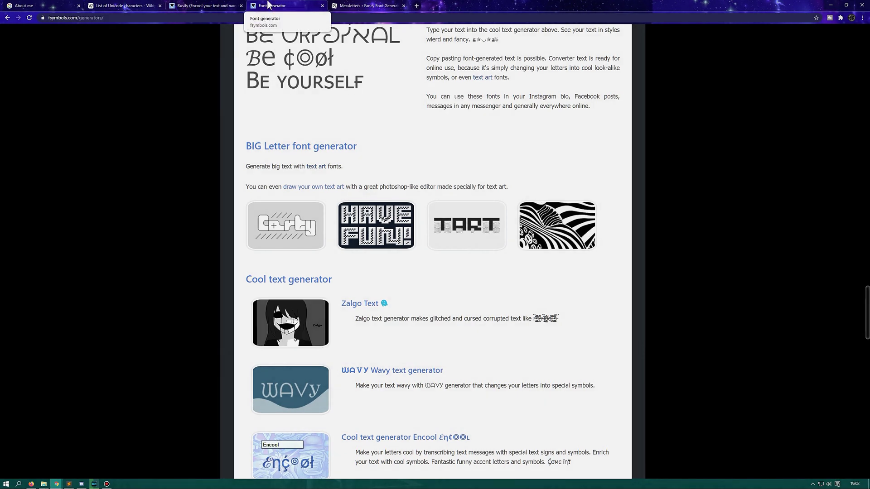
scroll(624, 324, "down", 3)
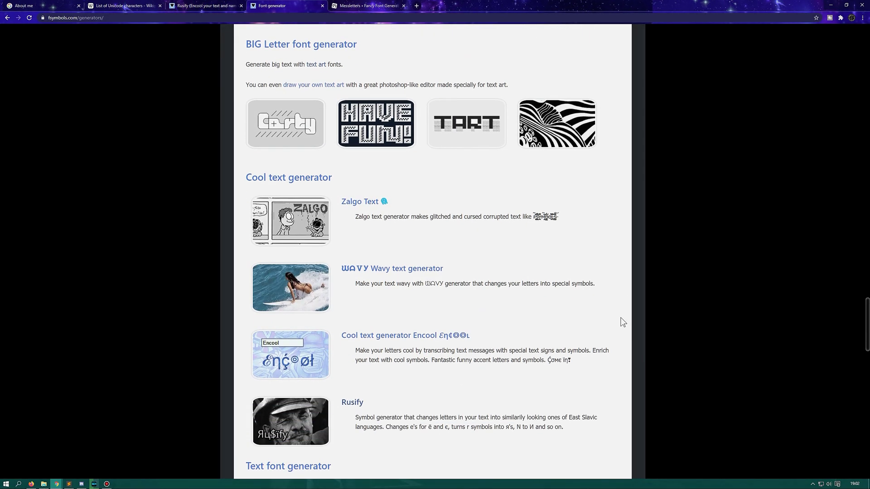
scroll(607, 318, "down", 5)
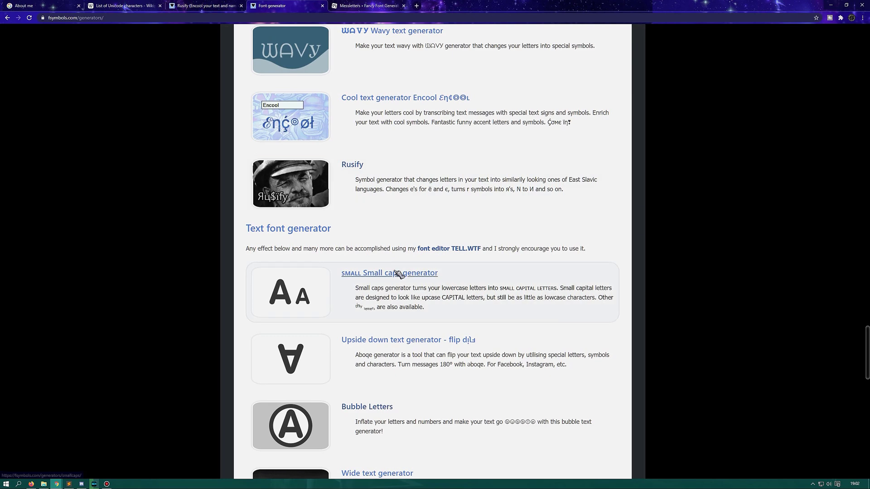
left_click(396, 272)
left_click(317, 133)
type("Verk")
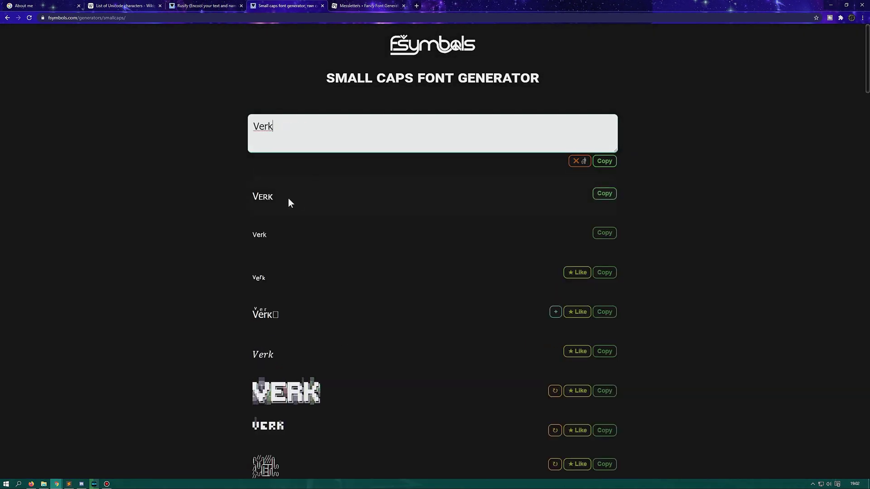
Copy the small caps version of "Verk" from the generator's results.
left_click_drag(289, 197, 236, 197)
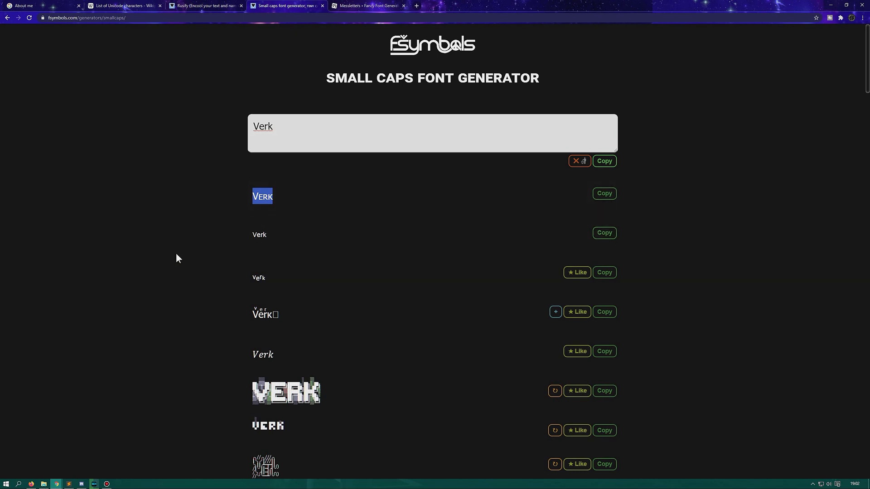
scroll(181, 252, "down", 3)
scroll(290, 231, "up", 2)
left_click(604, 126)
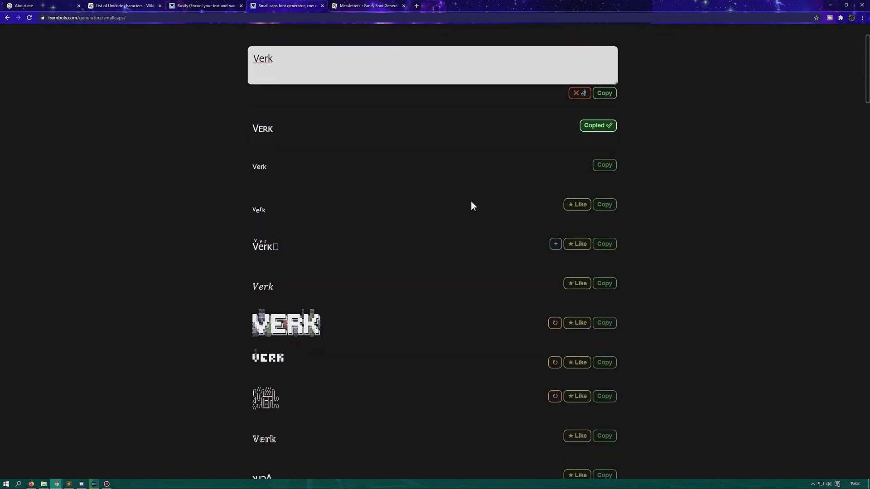
Look through the other generated styles of "Verk" below the small caps version.
scroll(213, 218, "down", 2)
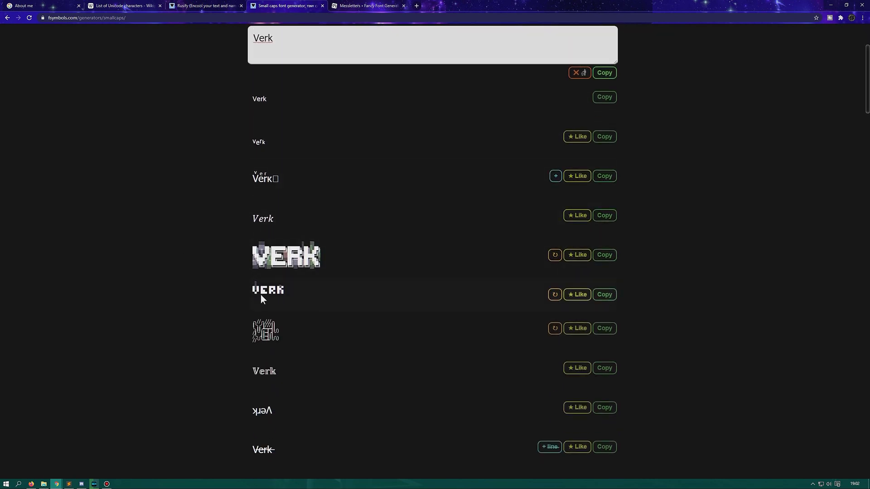
scroll(260, 294, "down", 4)
scroll(290, 284, "down", 8)
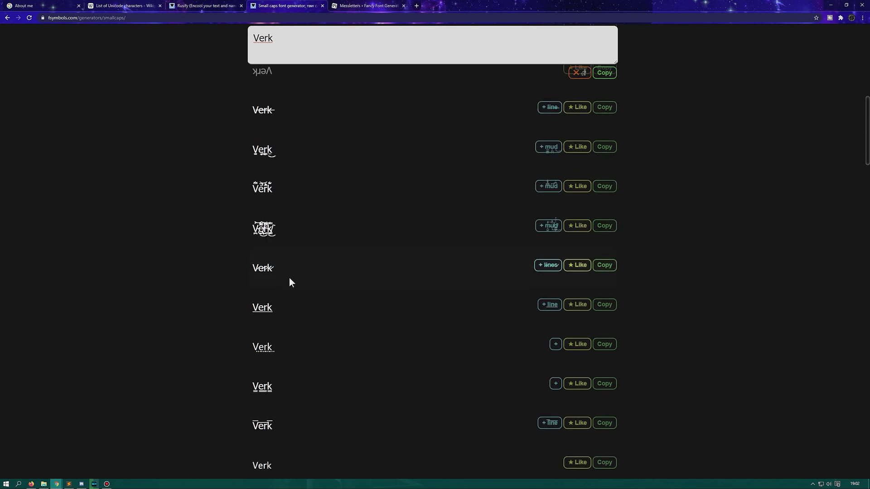
scroll(294, 311, "down", 4)
scroll(277, 323, "down", 4)
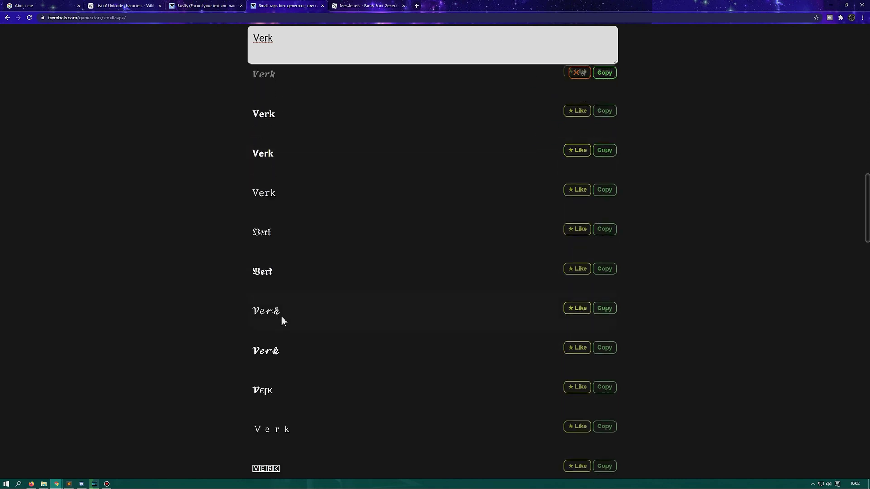
left_click_drag(866, 201, 817, 27)
Paste the copied small caps "Verk" as the name on Google About me, confirm the change, and reload the page, dismissing the photo picker.
left_click(209, 5)
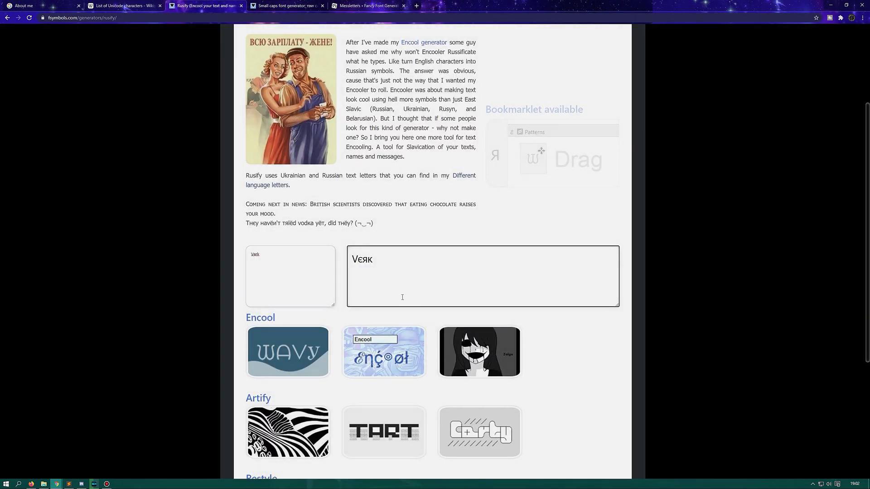
left_click(43, 6)
key("ctrl+v")
left_click(537, 364)
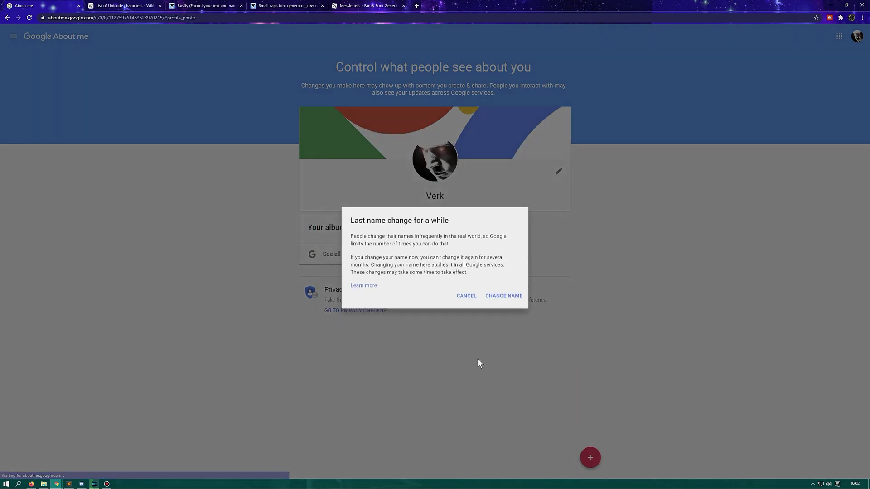
left_click(519, 297)
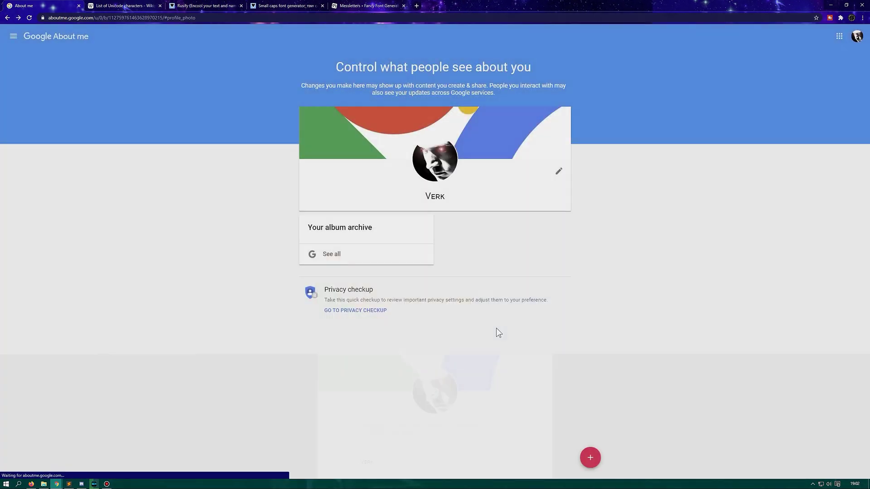
left_click(30, 18)
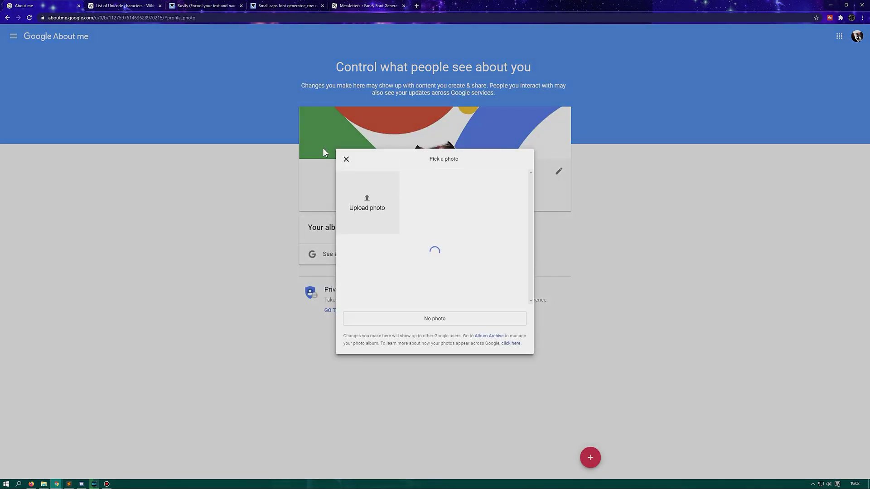
left_click(346, 159)
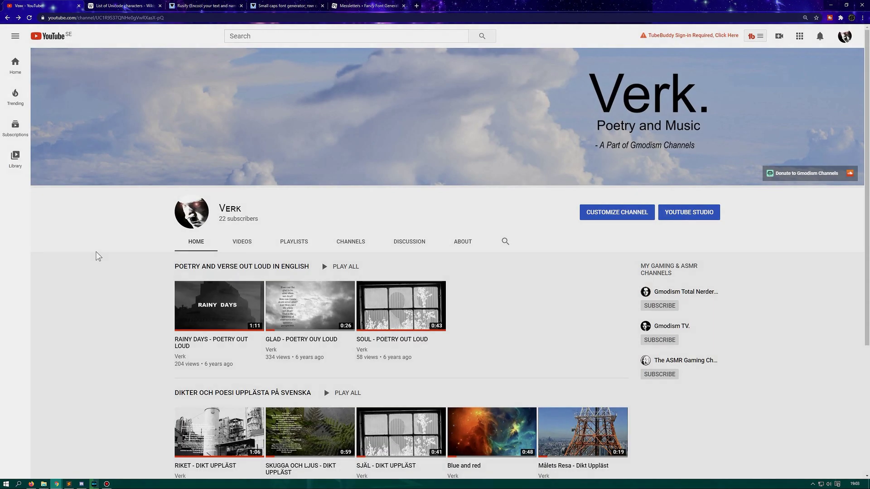
Examine the small caps channel name on YouTube and search Google for its last letter, the small caps K.
left_click_drag(243, 213, 217, 209)
left_click(249, 205)
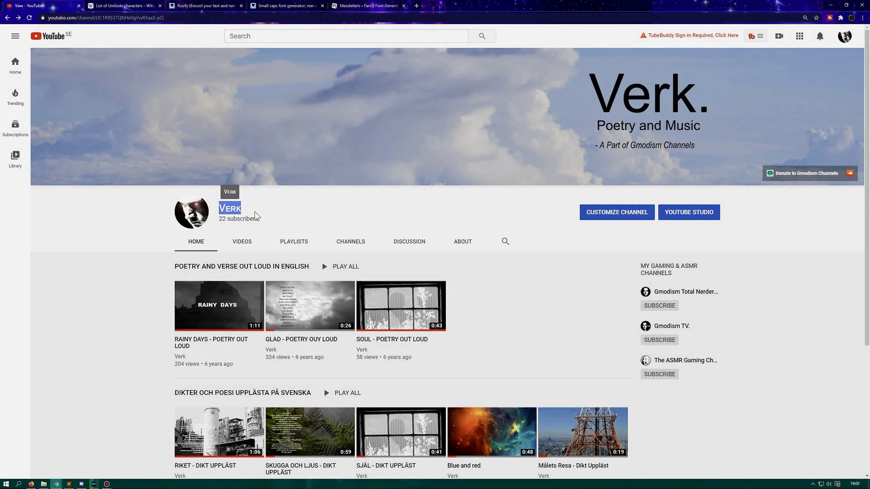
left_click(221, 209)
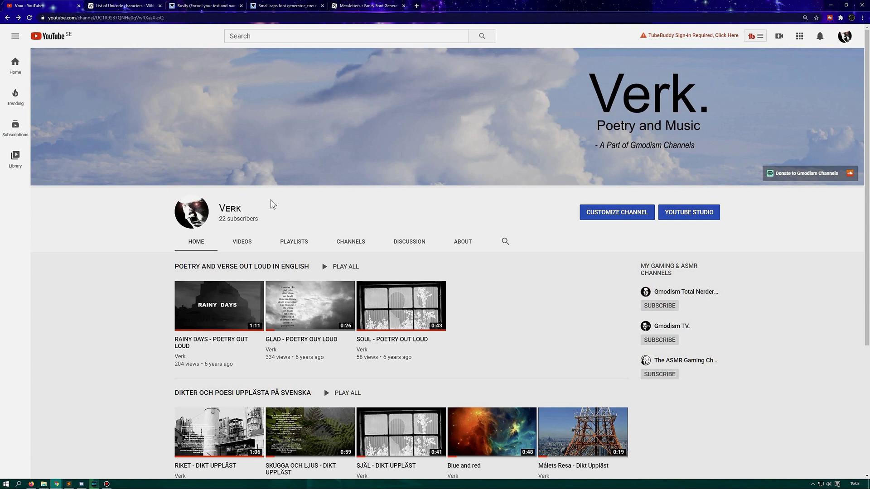
left_click_drag(242, 208, 428, 5)
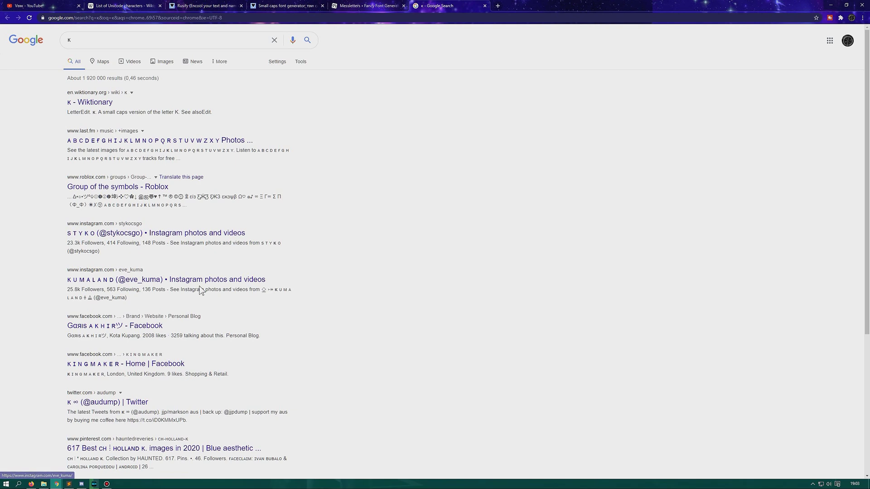
left_click(44, 6)
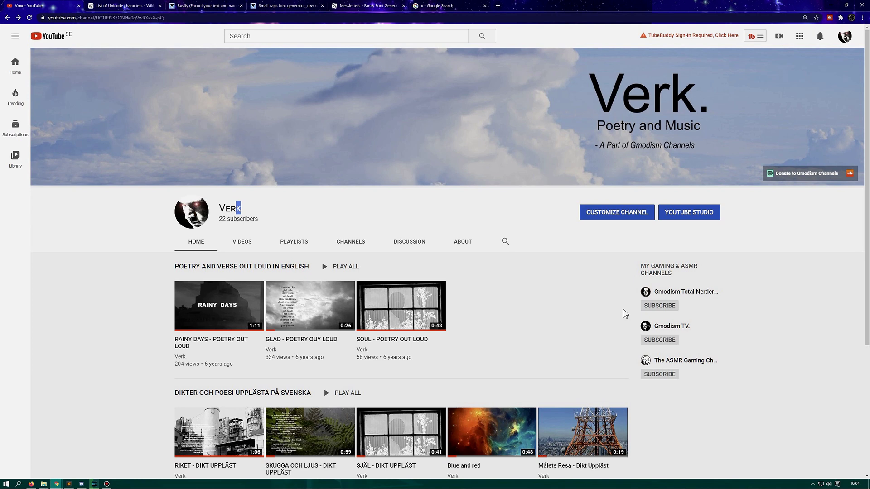
Search Google for the turned k of the upside-down "Verk" on the Small caps generator and examine its Wiktionary entry.
left_click(286, 6)
left_click_drag(280, 241, 351, 8)
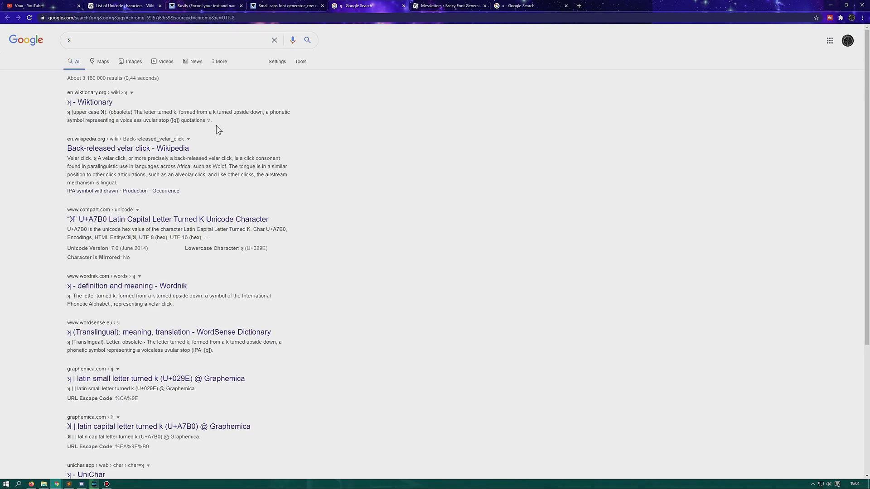
left_click(93, 103)
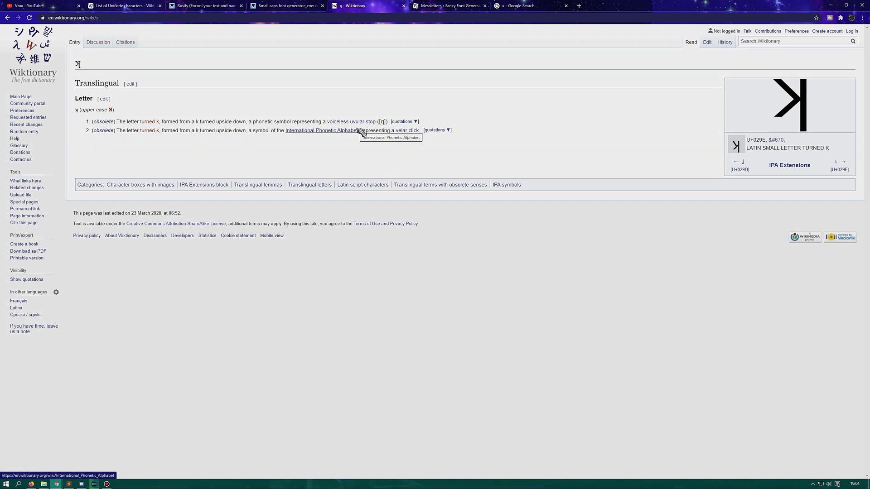
left_click_drag(95, 64, 76, 64)
left_click(94, 66)
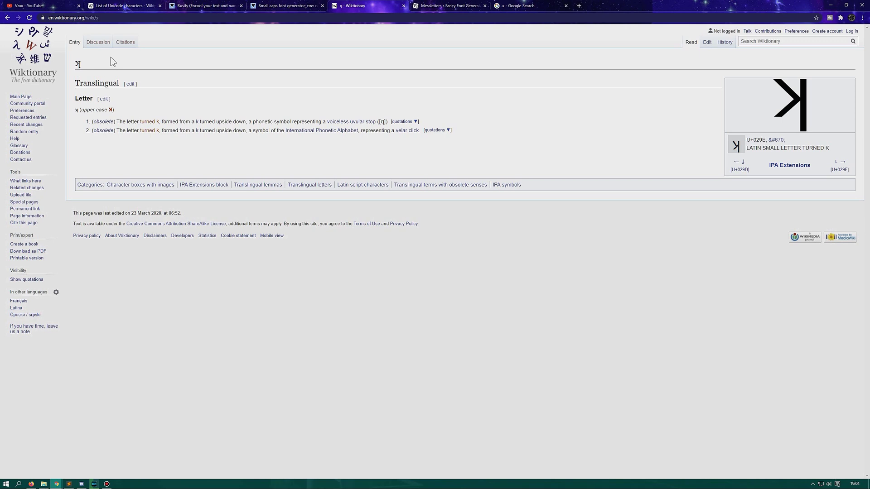
Check the styles below the upside-down "Verk" on the Small caps generator and return to the Wiktionary entry.
left_click(298, 6)
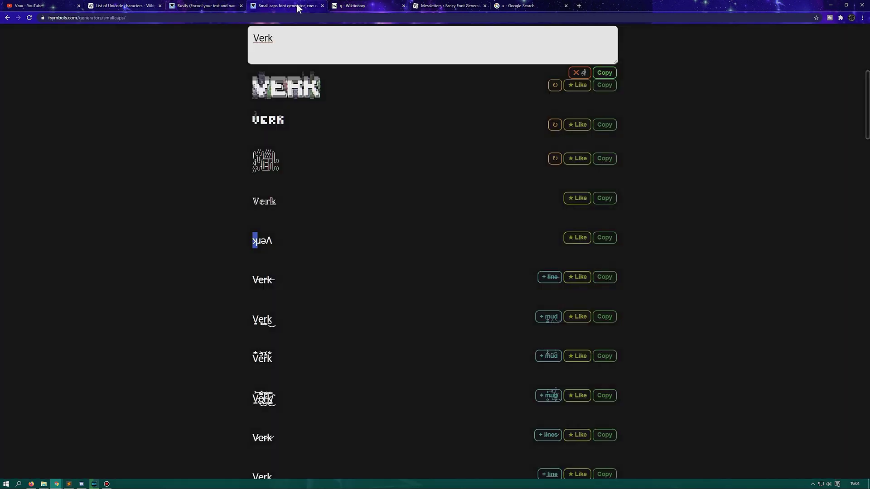
scroll(352, 236, "down", 3)
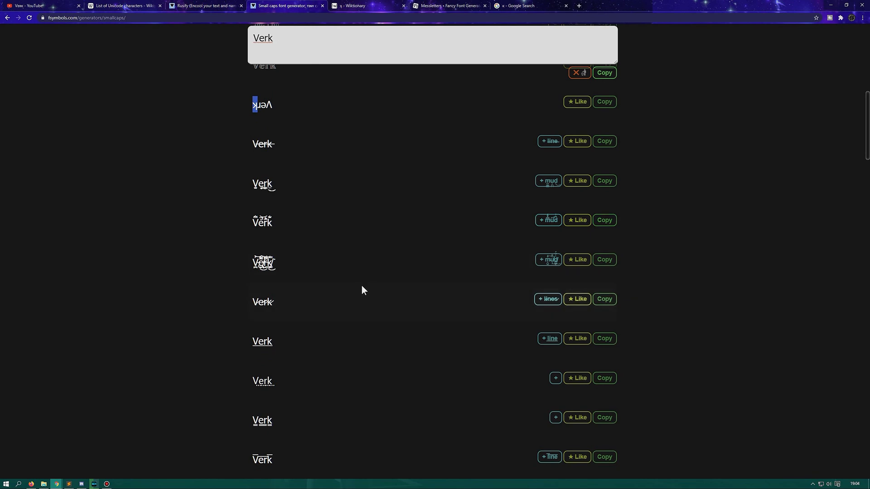
scroll(362, 284, "down", 3)
left_click(362, 6)
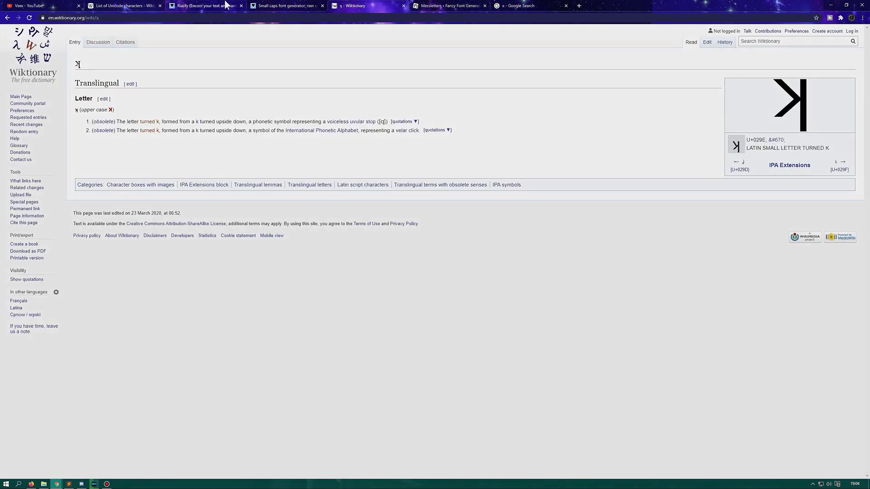
Examine the individual letters of the Russified "Verk" in the Rusify generator's output.
left_click(202, 6)
left_click(378, 269)
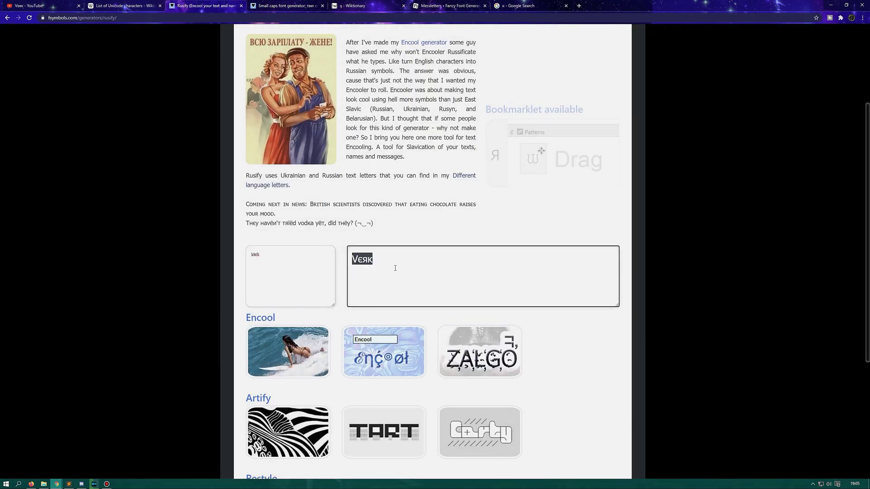
left_click(366, 262)
left_click_drag(358, 261, 417, 265)
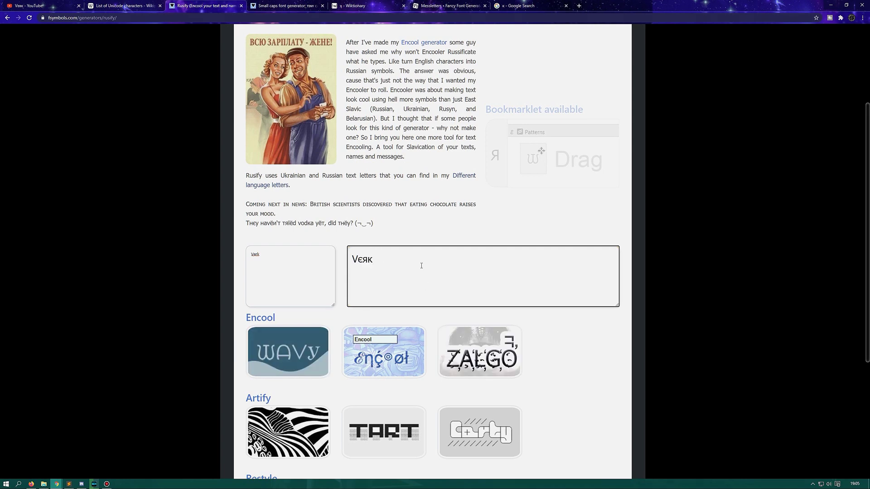